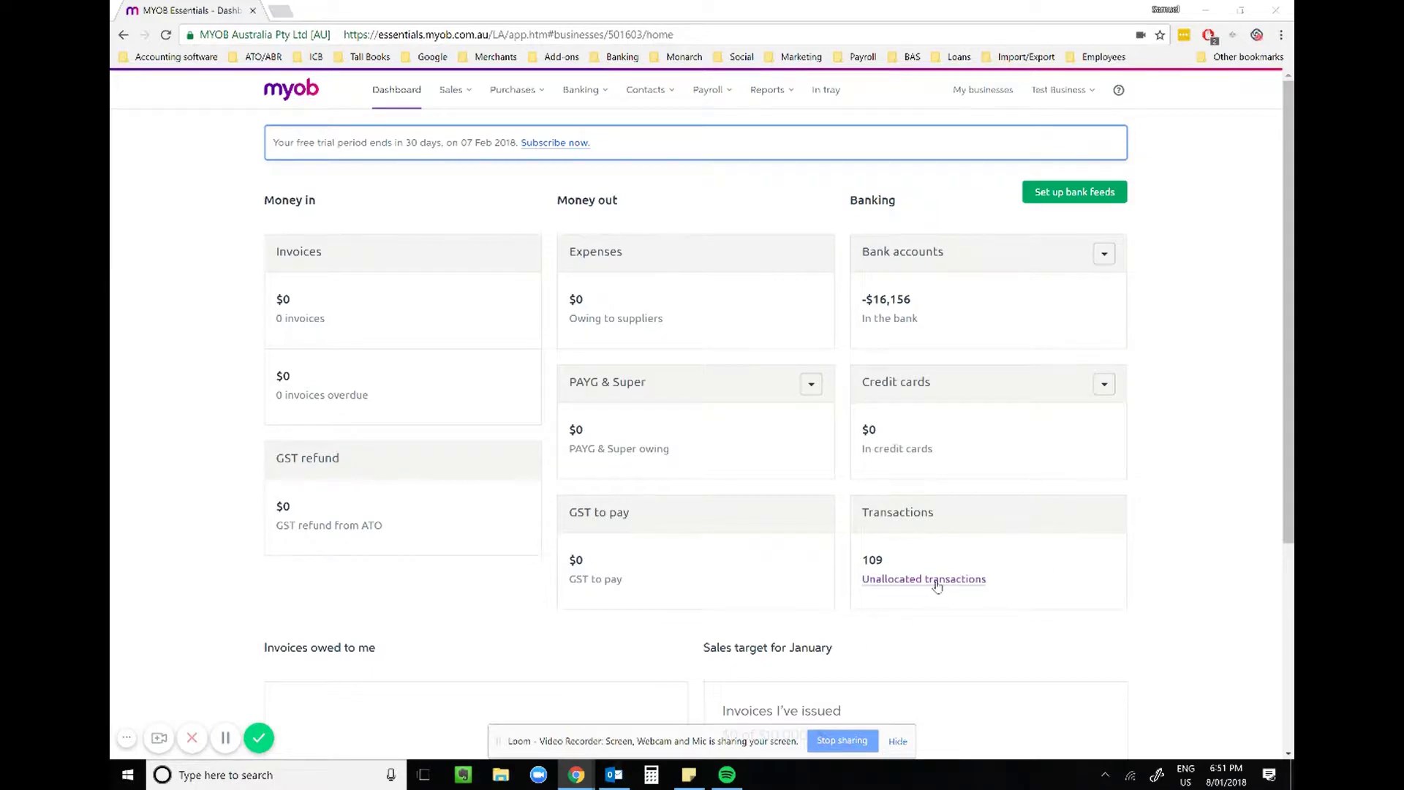
# Open Bank transactions and filter the unallocated list by the text 'shopping'
pyautogui.click(585, 90)
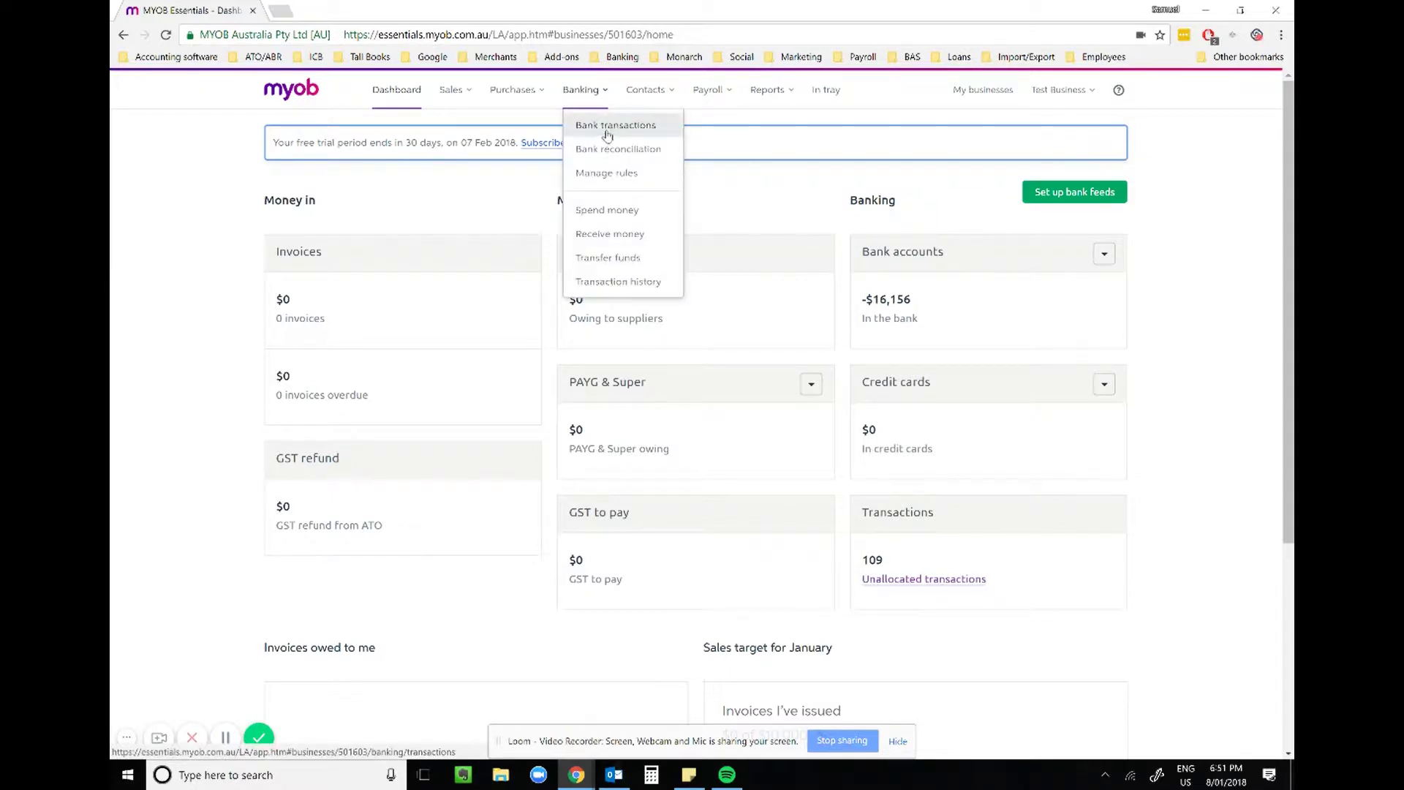
pyautogui.click(608, 132)
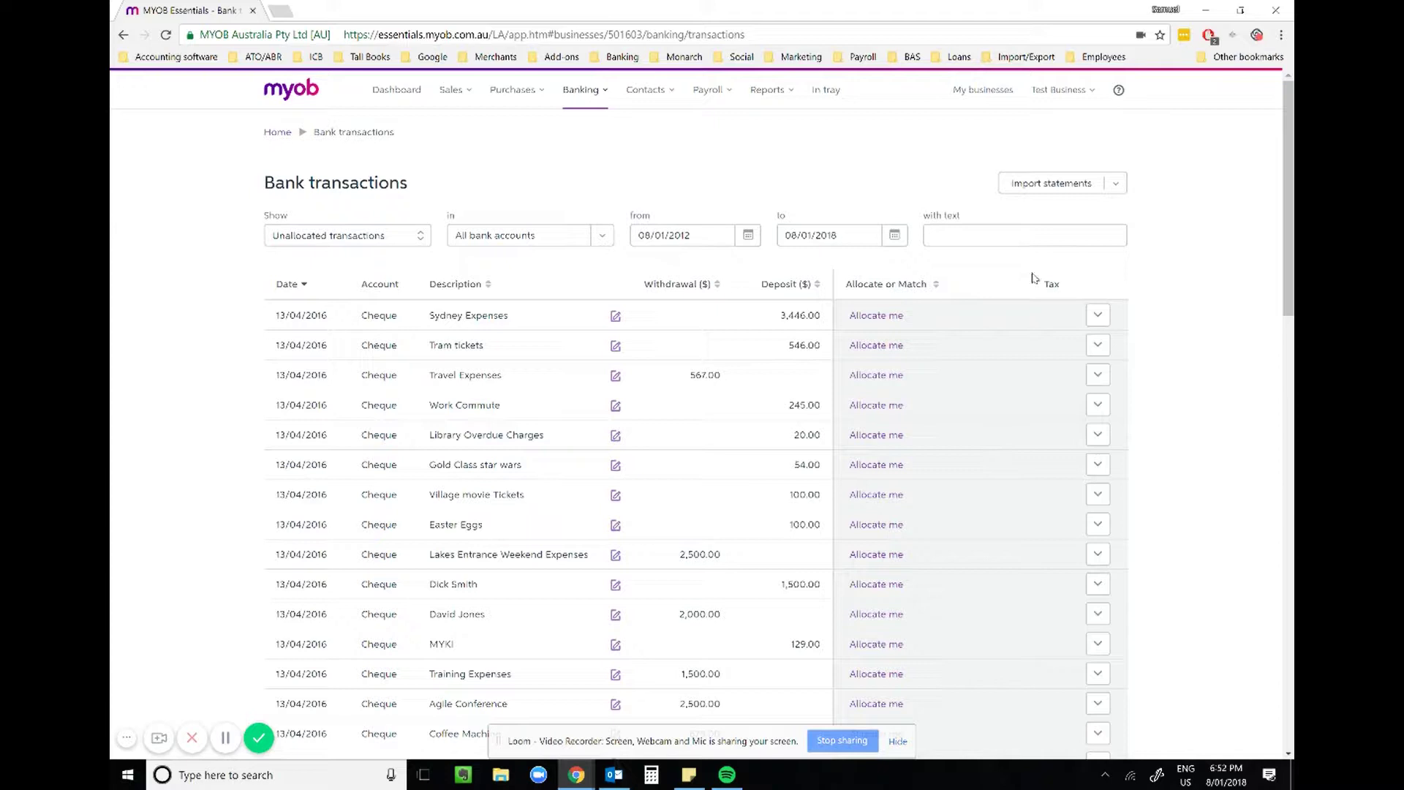
pyautogui.click(1046, 239)
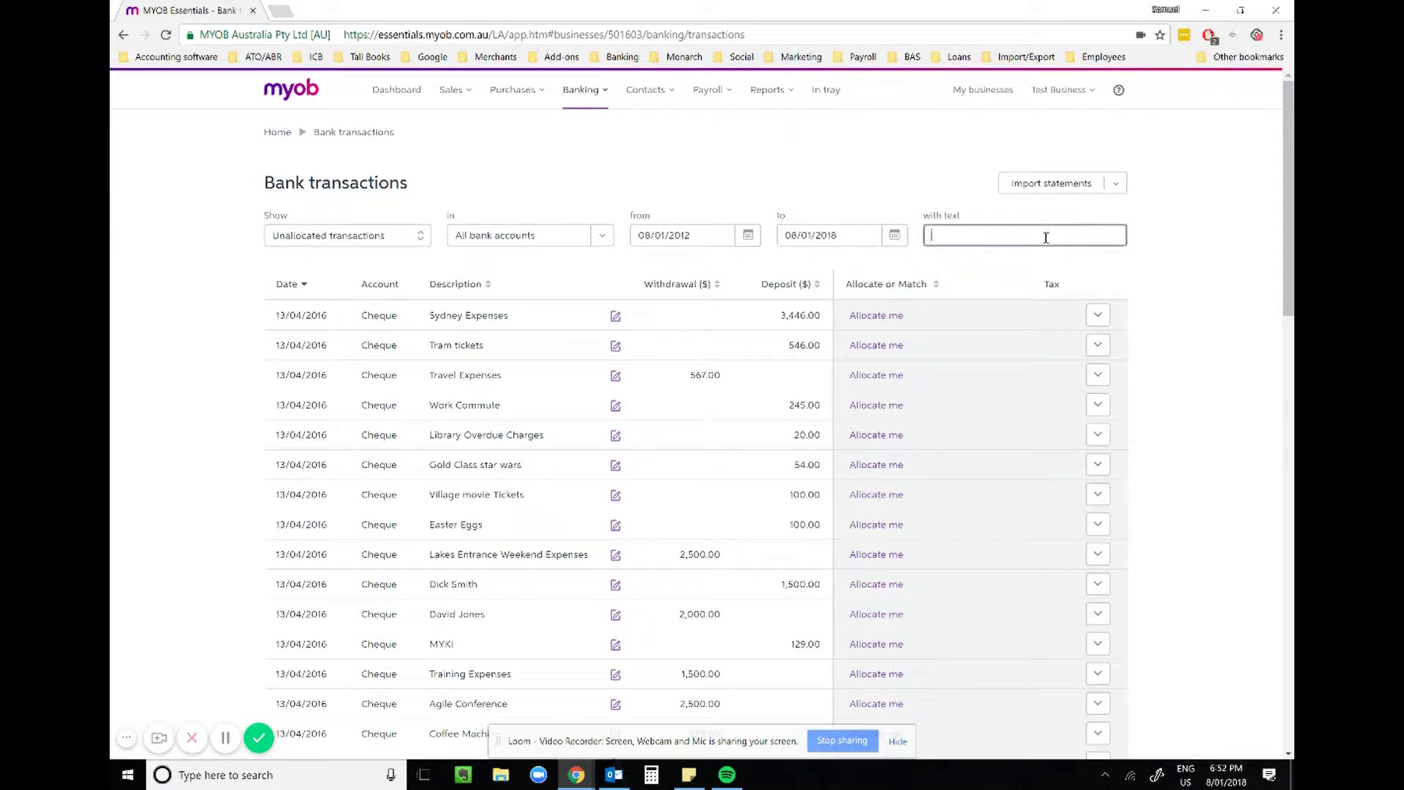
pyautogui.write('shopping')
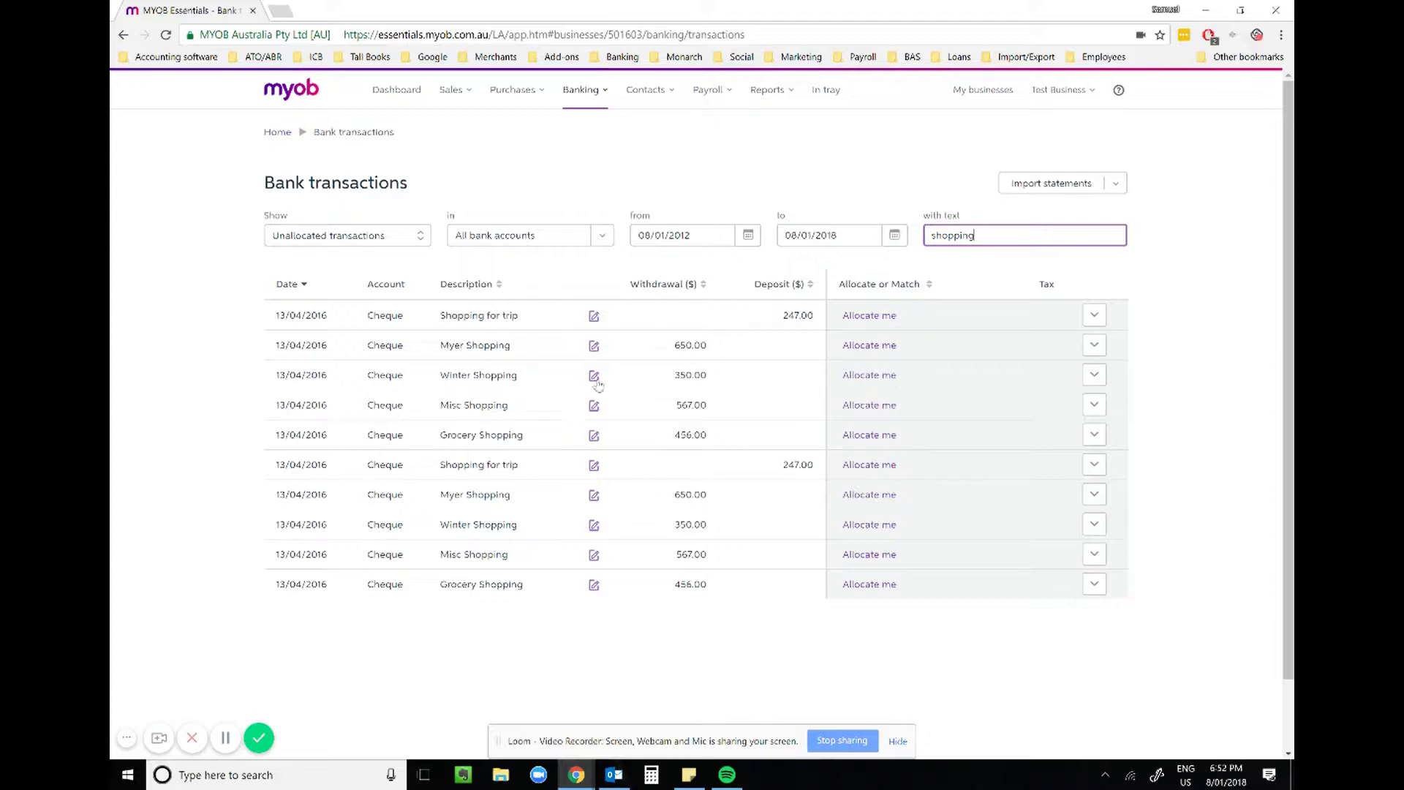
# Check the allocation fields of Myer, Winter and Misc Shopping, leaving them unallocated
pyautogui.click(870, 348)
pyautogui.click(870, 377)
pyautogui.click(876, 406)
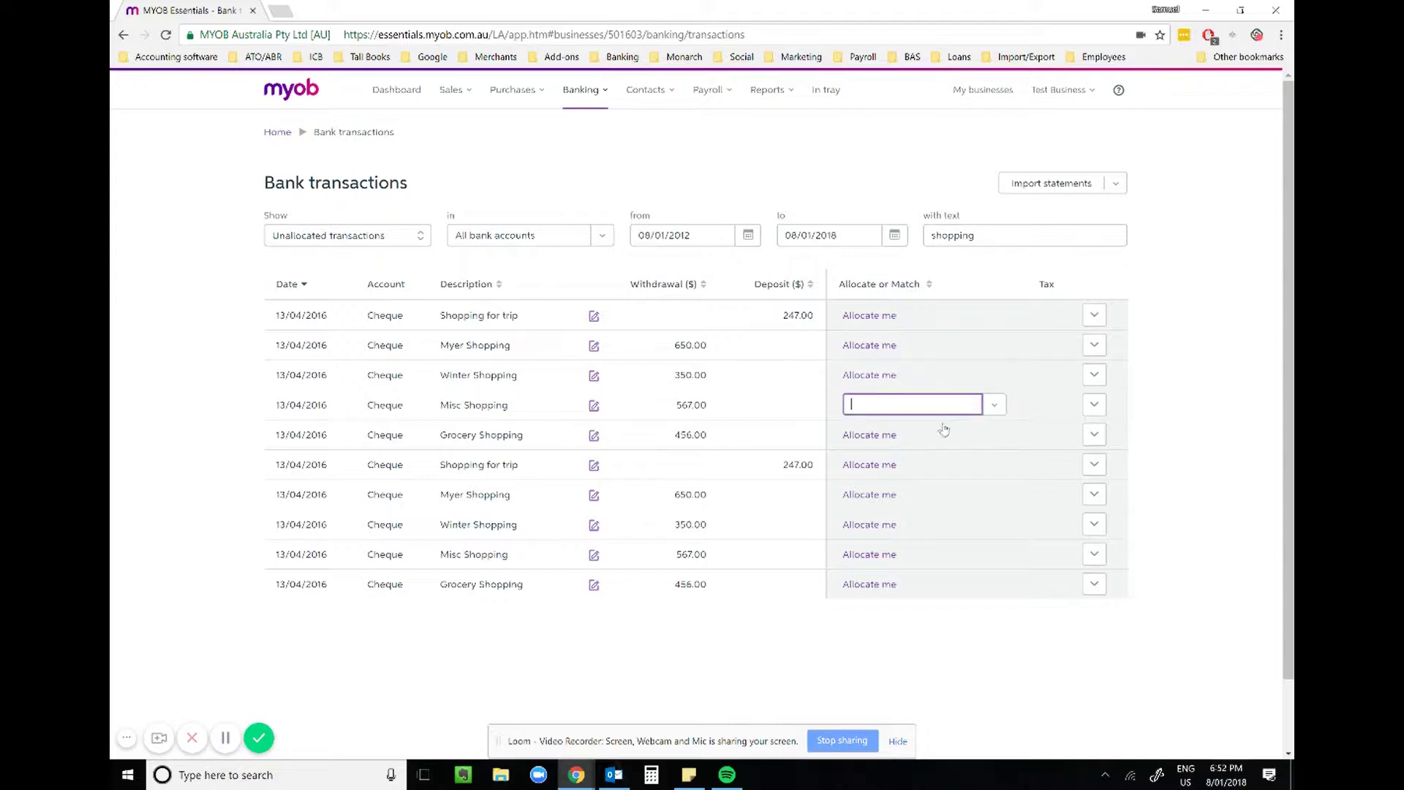
pyautogui.click(735, 272)
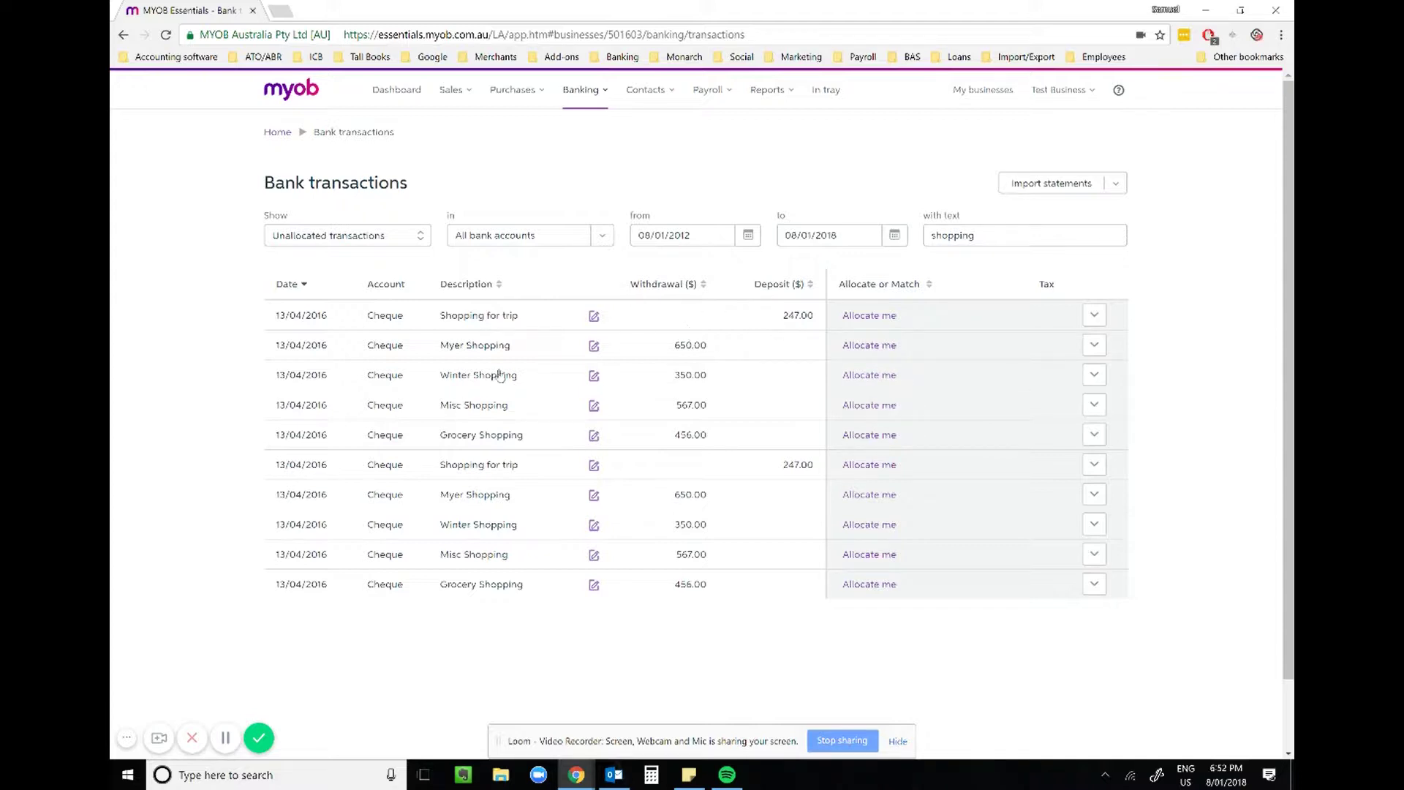
# Start a new rule from the Myer Shopping transaction, naming it 'Shopping - Personal'
pyautogui.click(1101, 347)
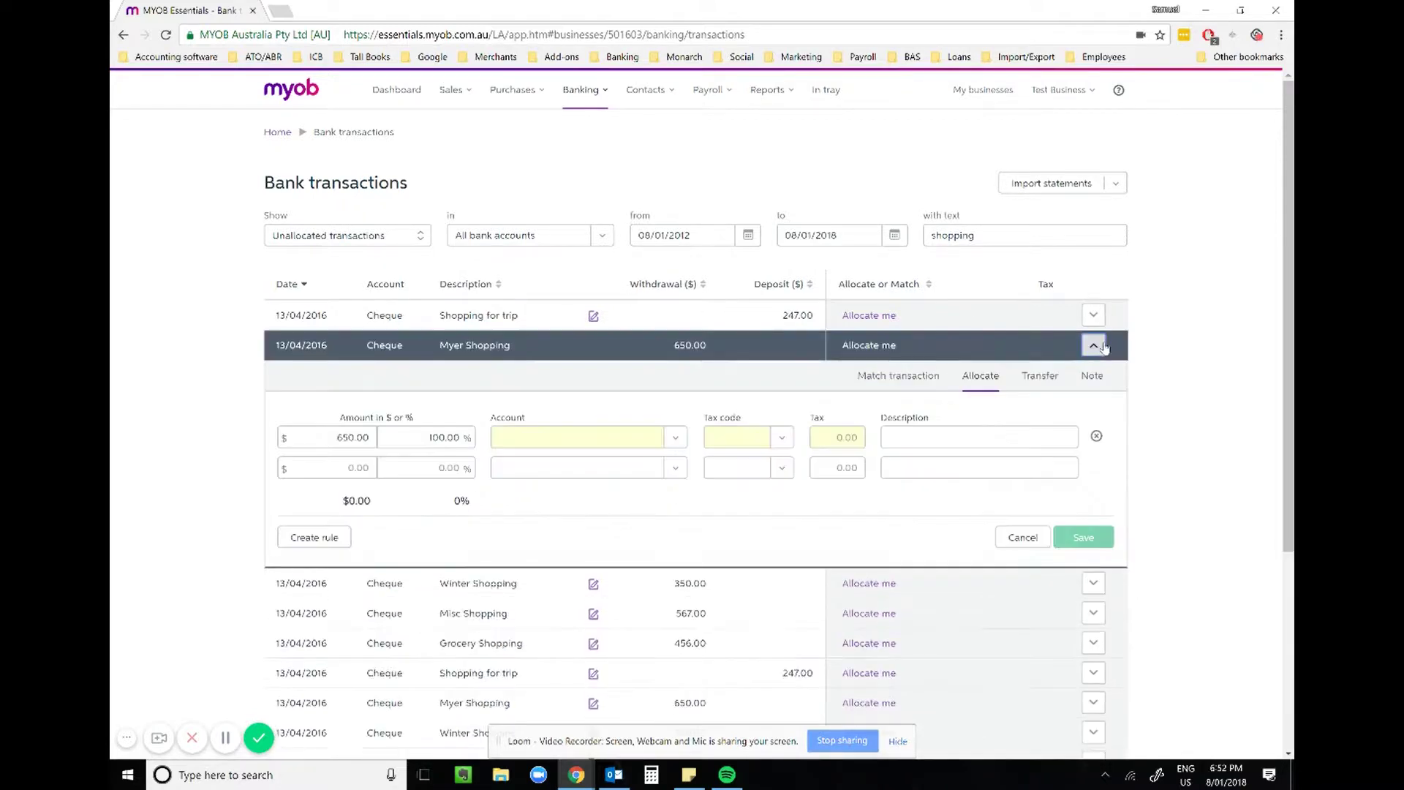
pyautogui.click(322, 544)
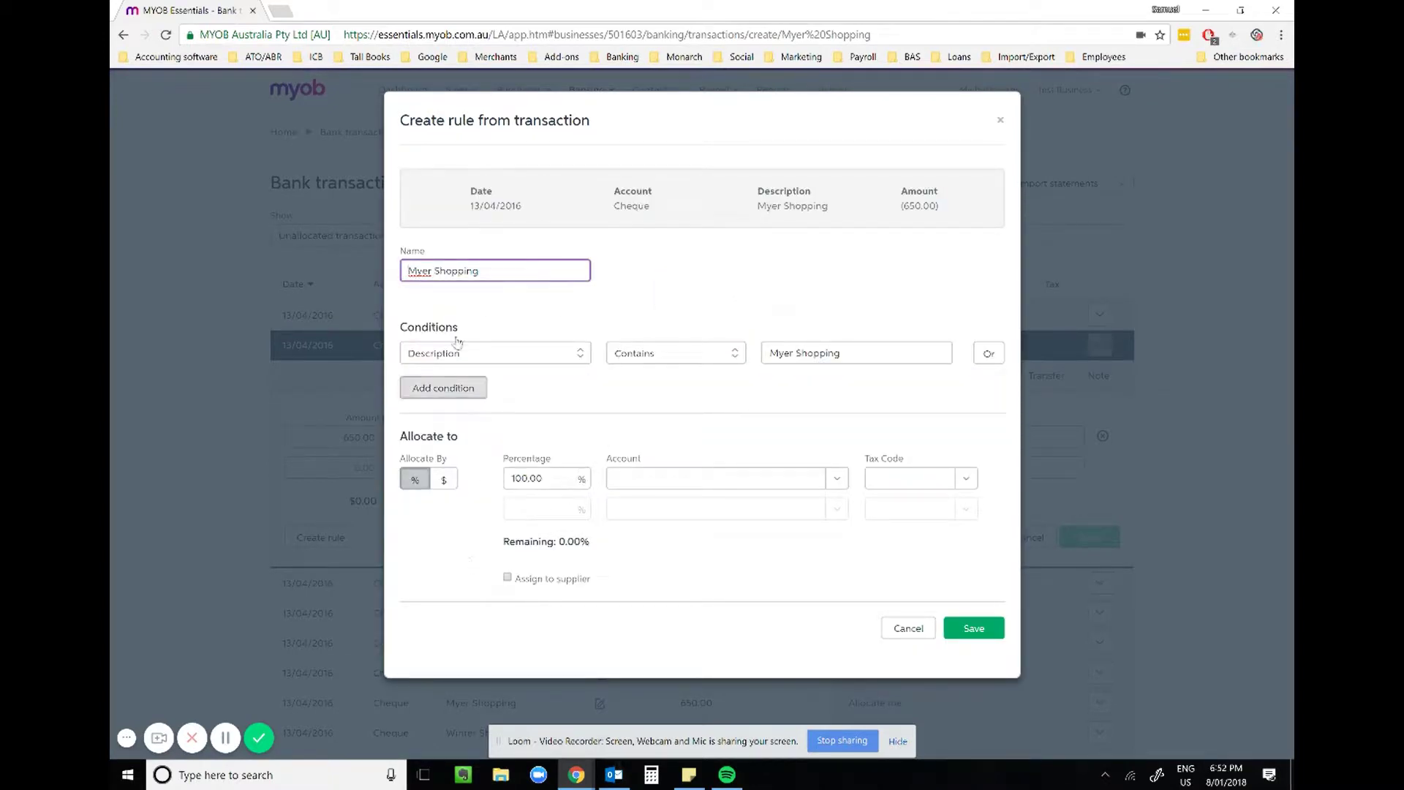
pyautogui.moveTo(489, 272); pyautogui.dragTo(325, 243)
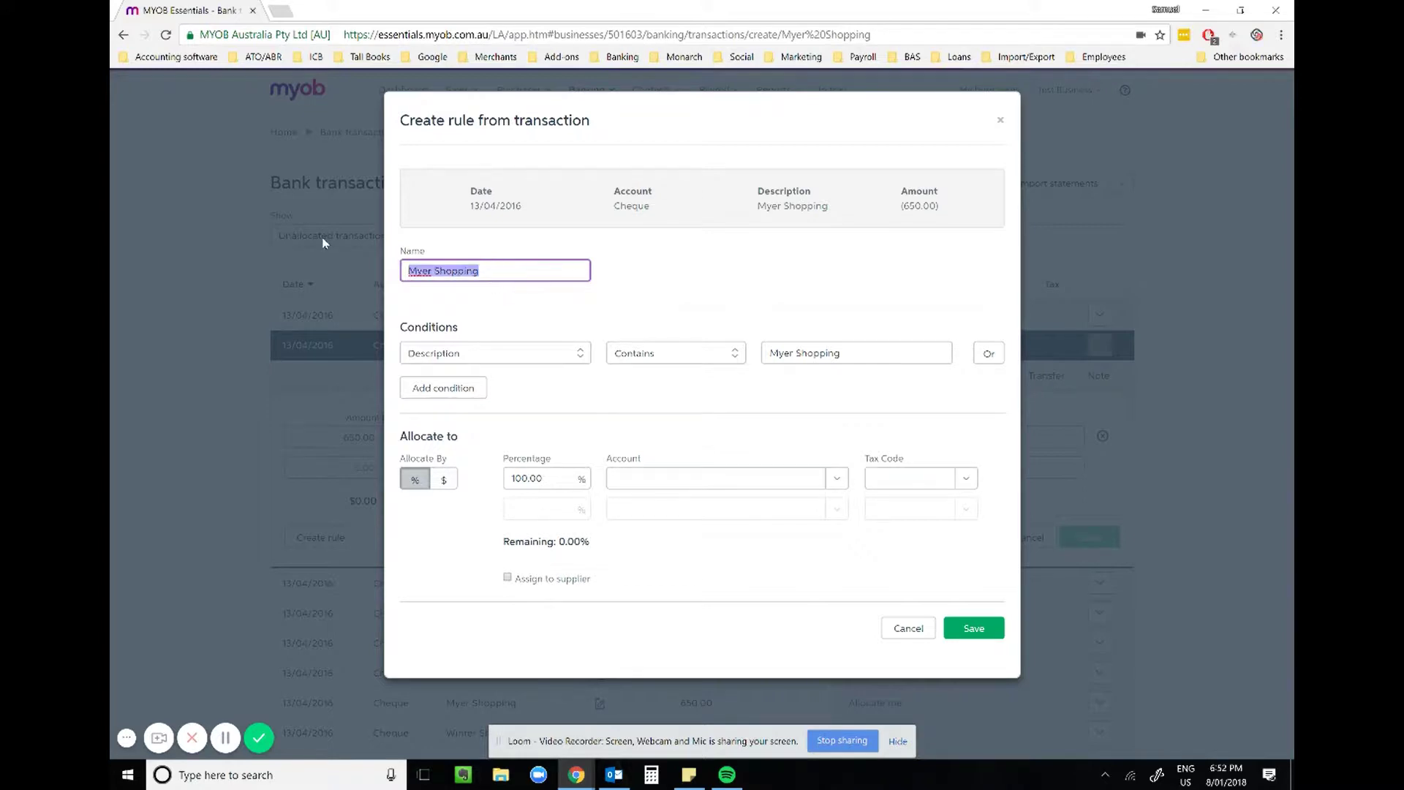
pyautogui.write('Sho')
# Change the rule's condition from 'Myer Shopping' to just 'Shopping'
pyautogui.press('Tab')
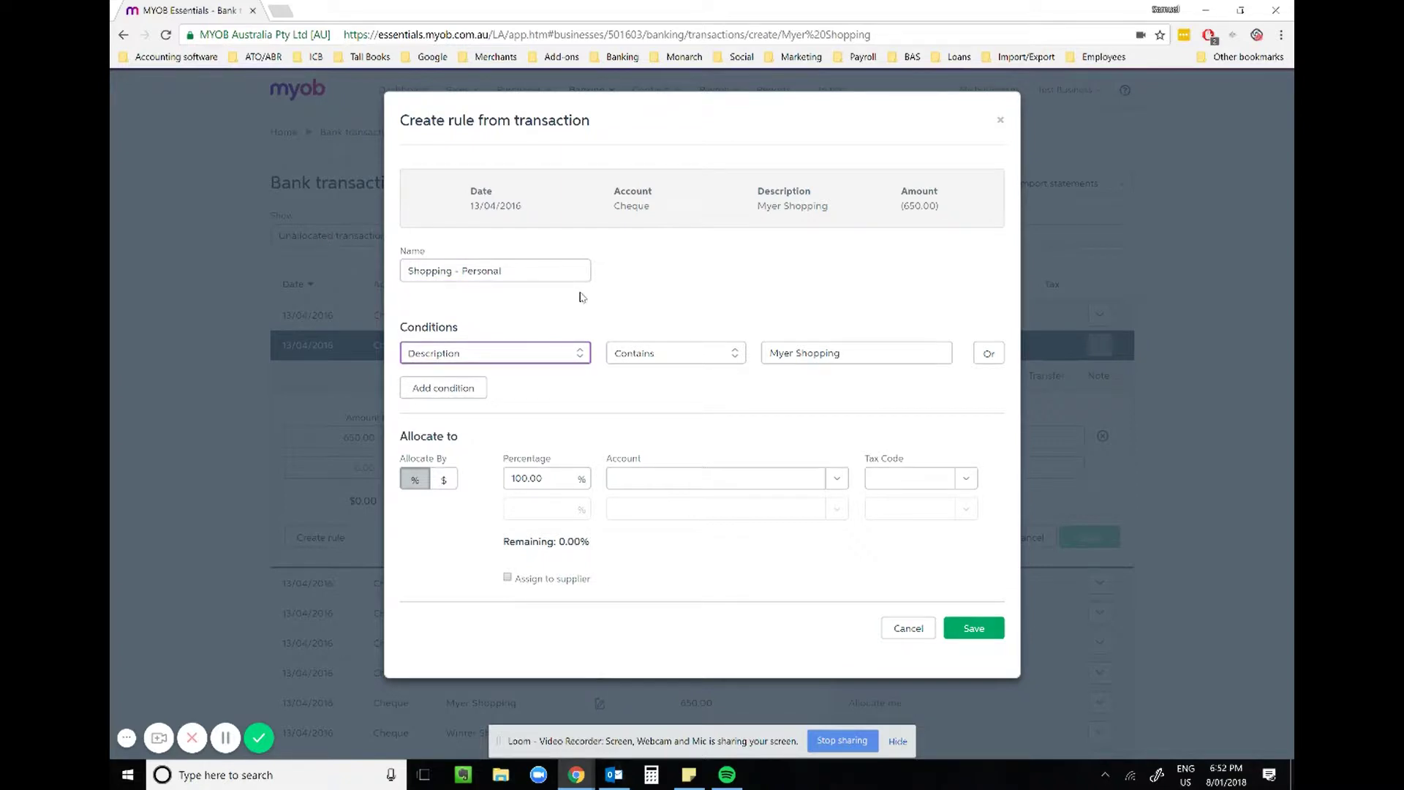
pyautogui.press('Tab')
pyautogui.press('Tab')
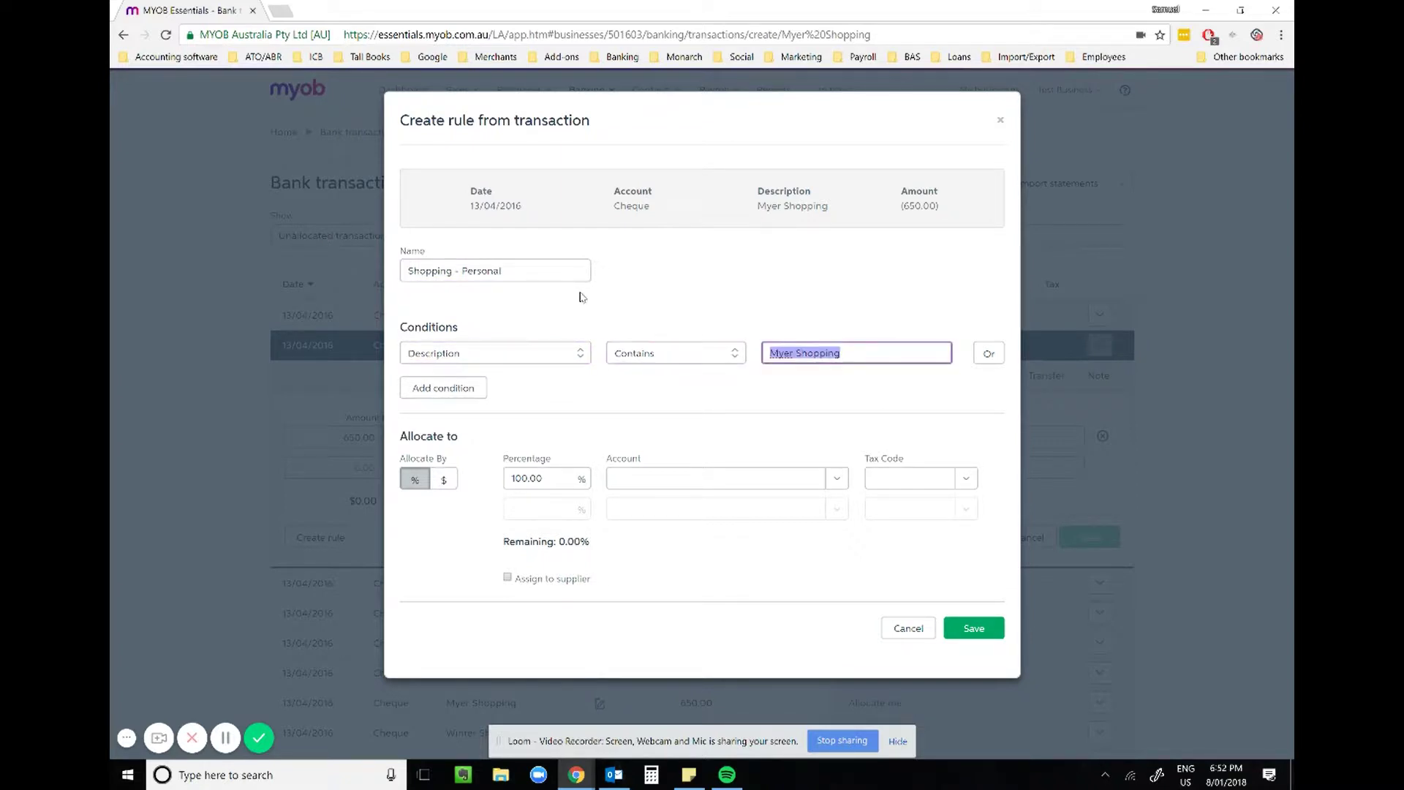
pyautogui.press('End')
pyautogui.press('BackSpace')
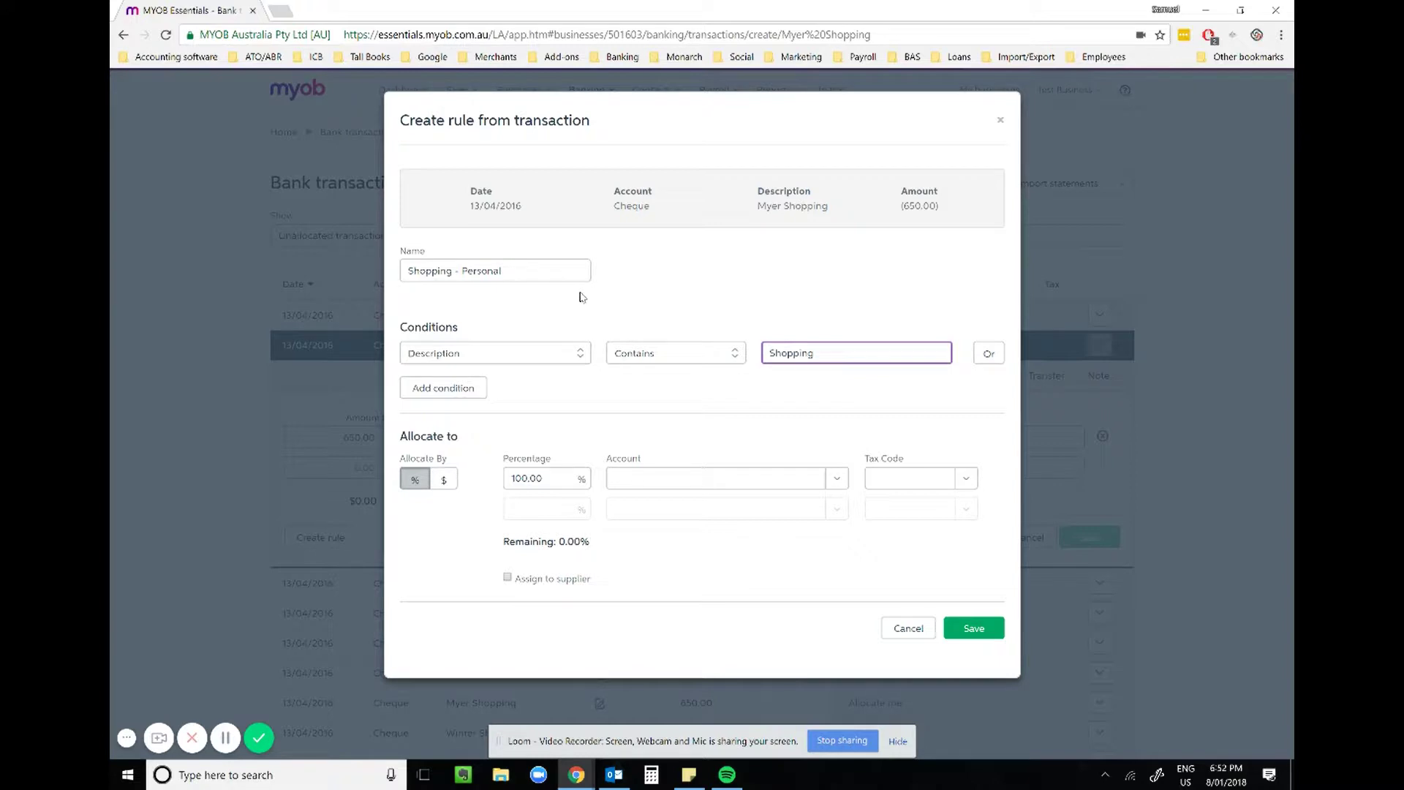
pyautogui.click(739, 420)
# Allocate the rule to the Owner drawings account and save it
pyautogui.click(662, 477)
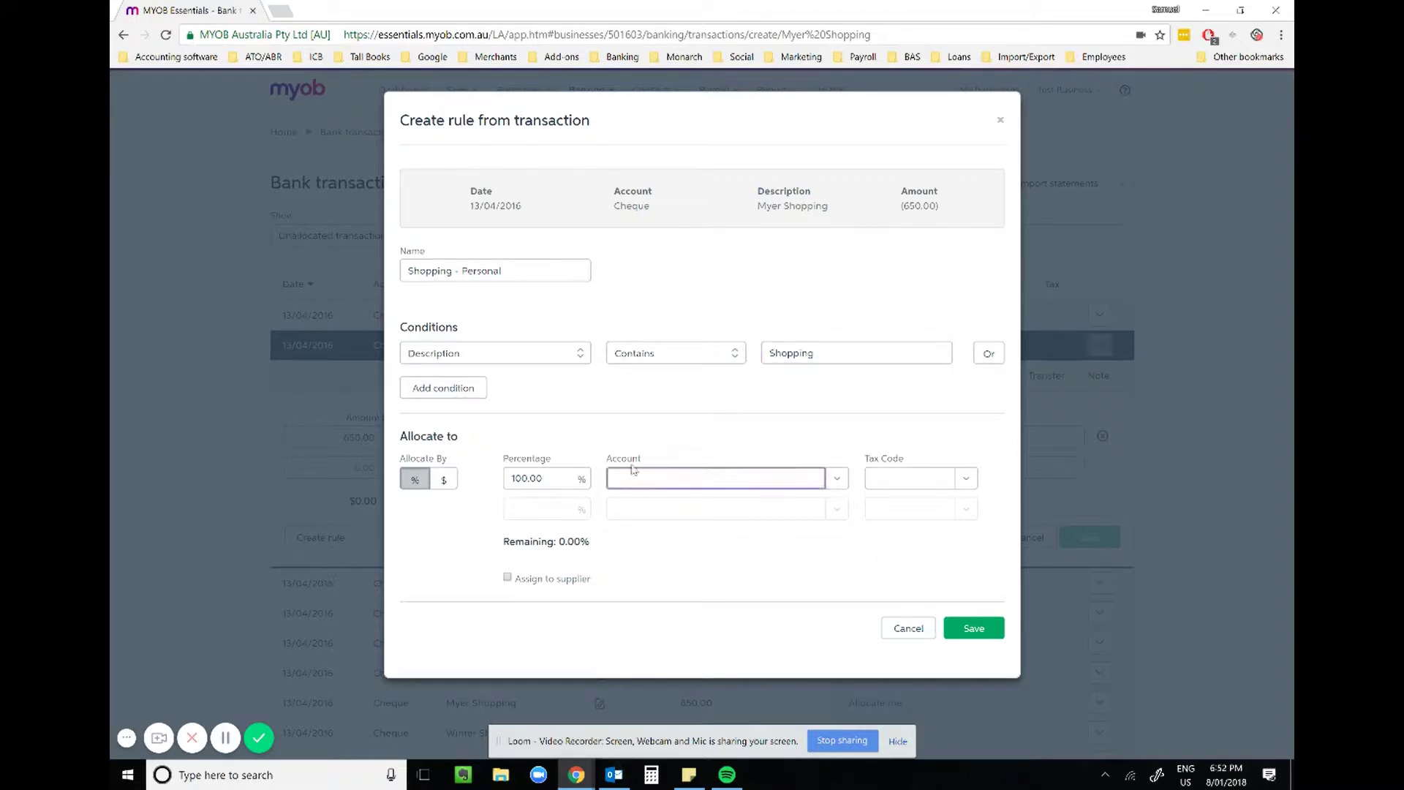
pyautogui.write('owner')
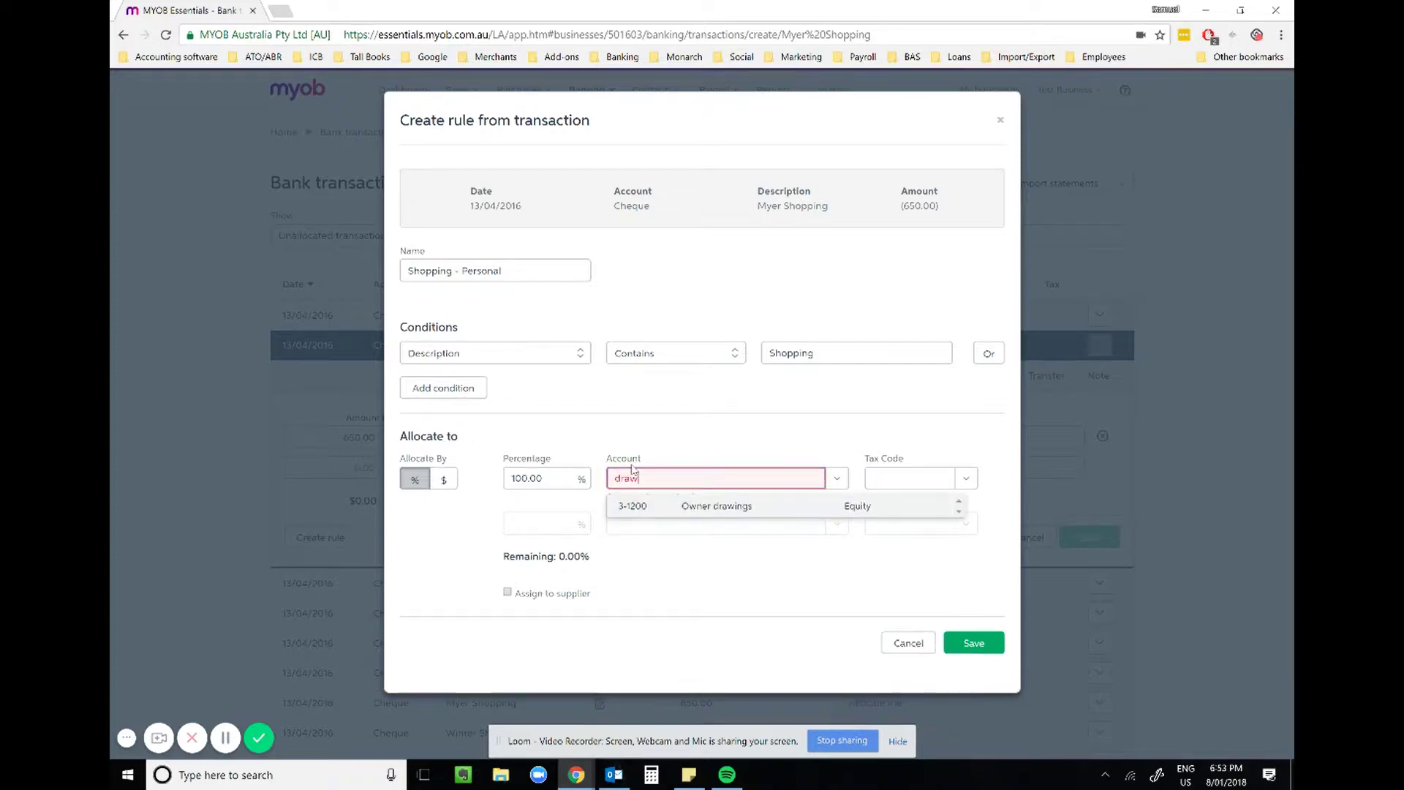
pyautogui.press('Tab')
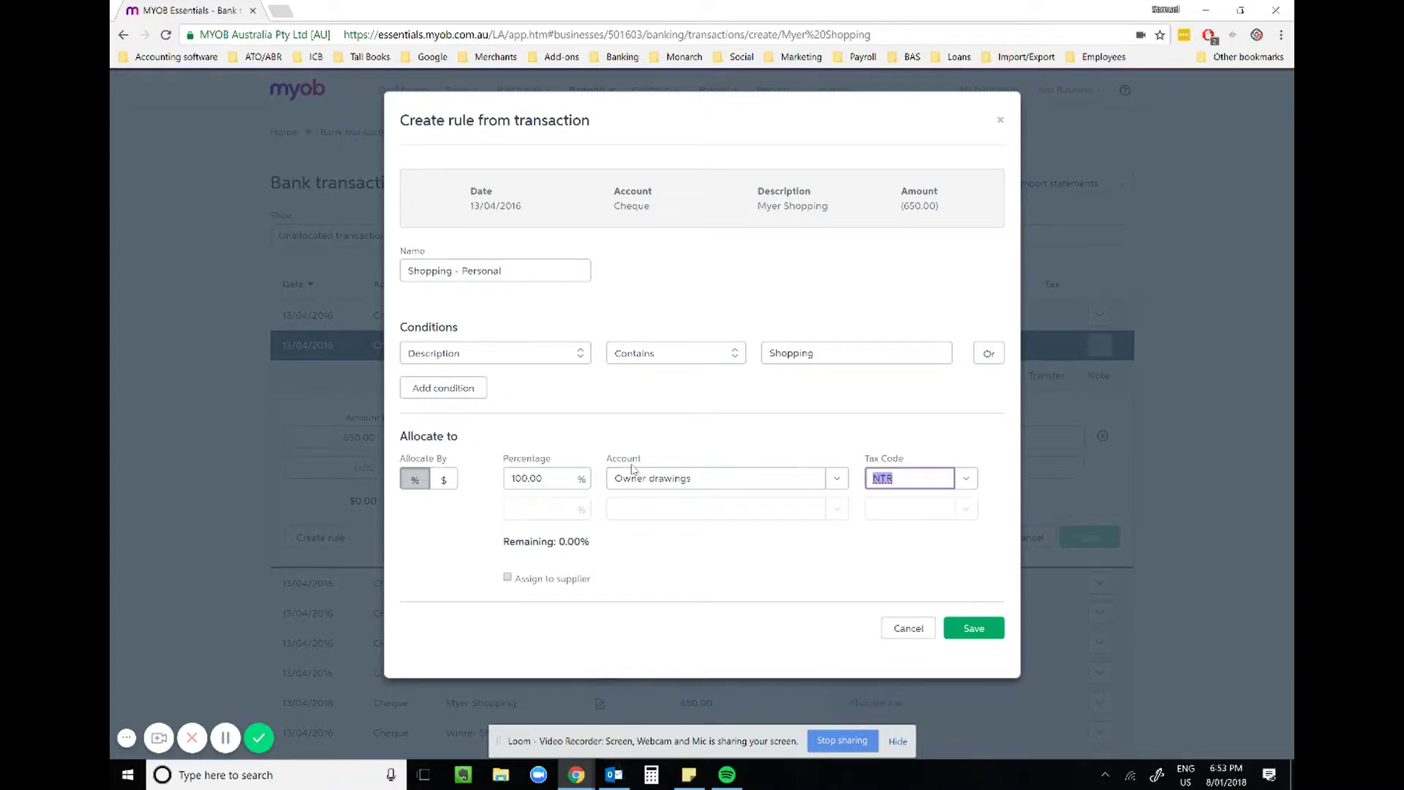
pyautogui.click(974, 628)
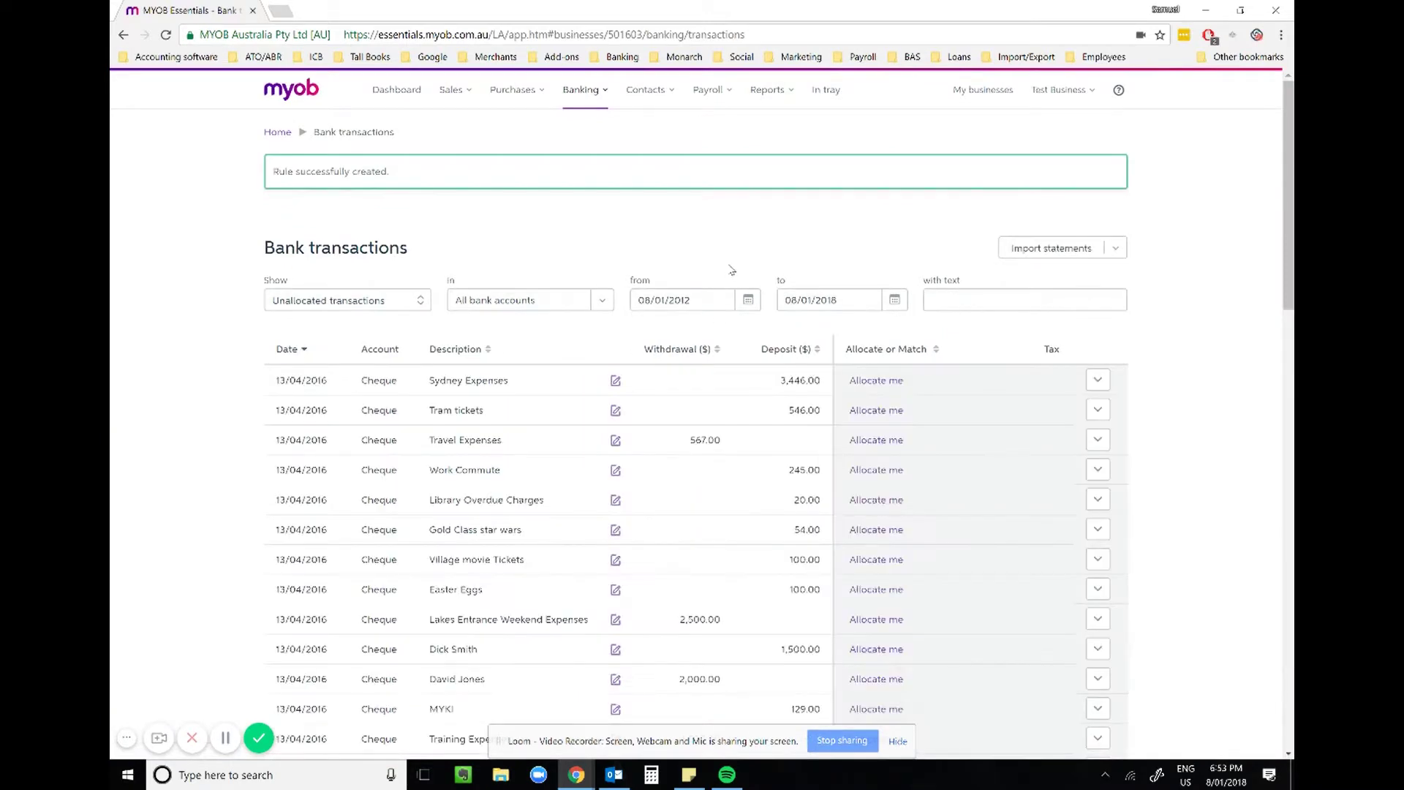
# Show all transactions with 'shopping' to confirm they're allocated to Owner drawings
pyautogui.click(956, 291)
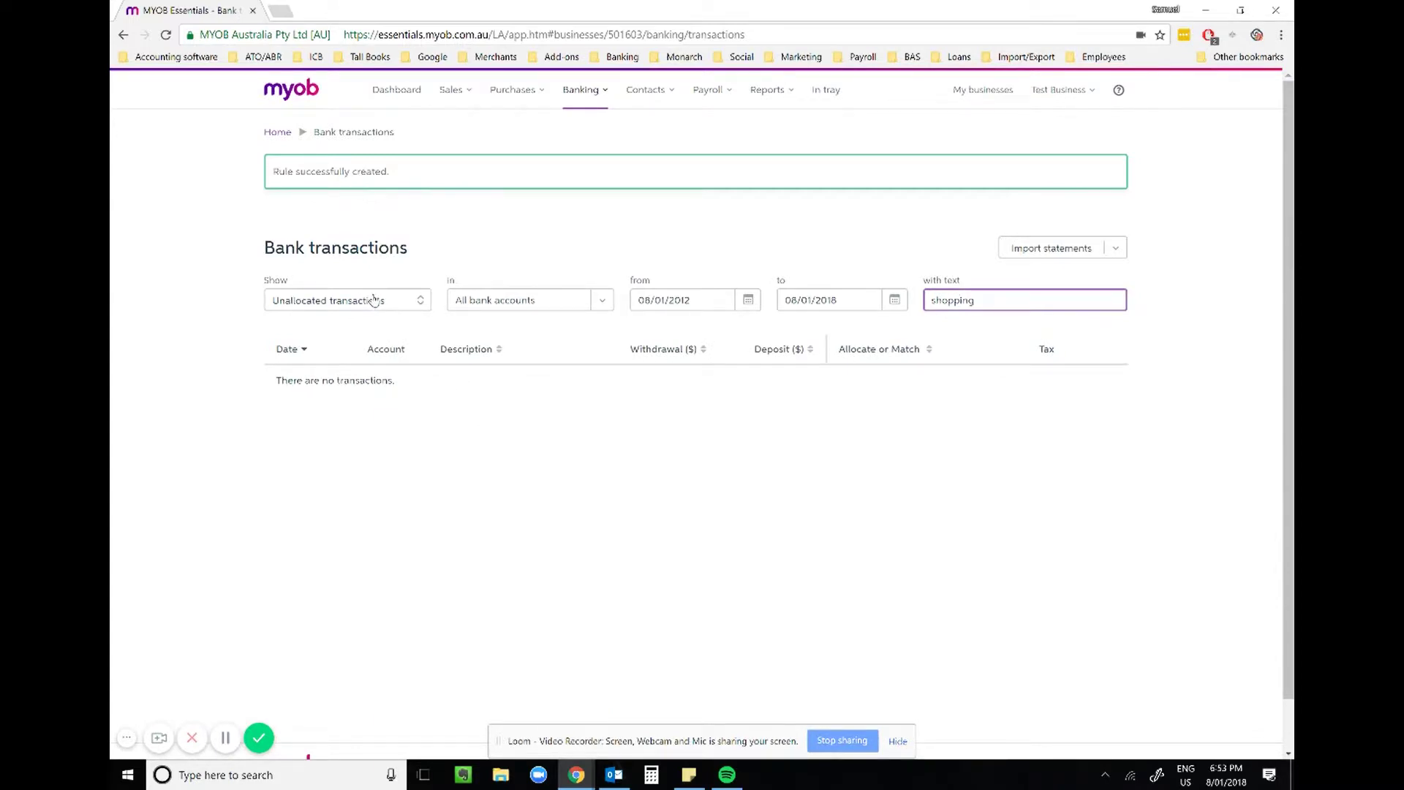
pyautogui.click(373, 300)
pyautogui.click(307, 320)
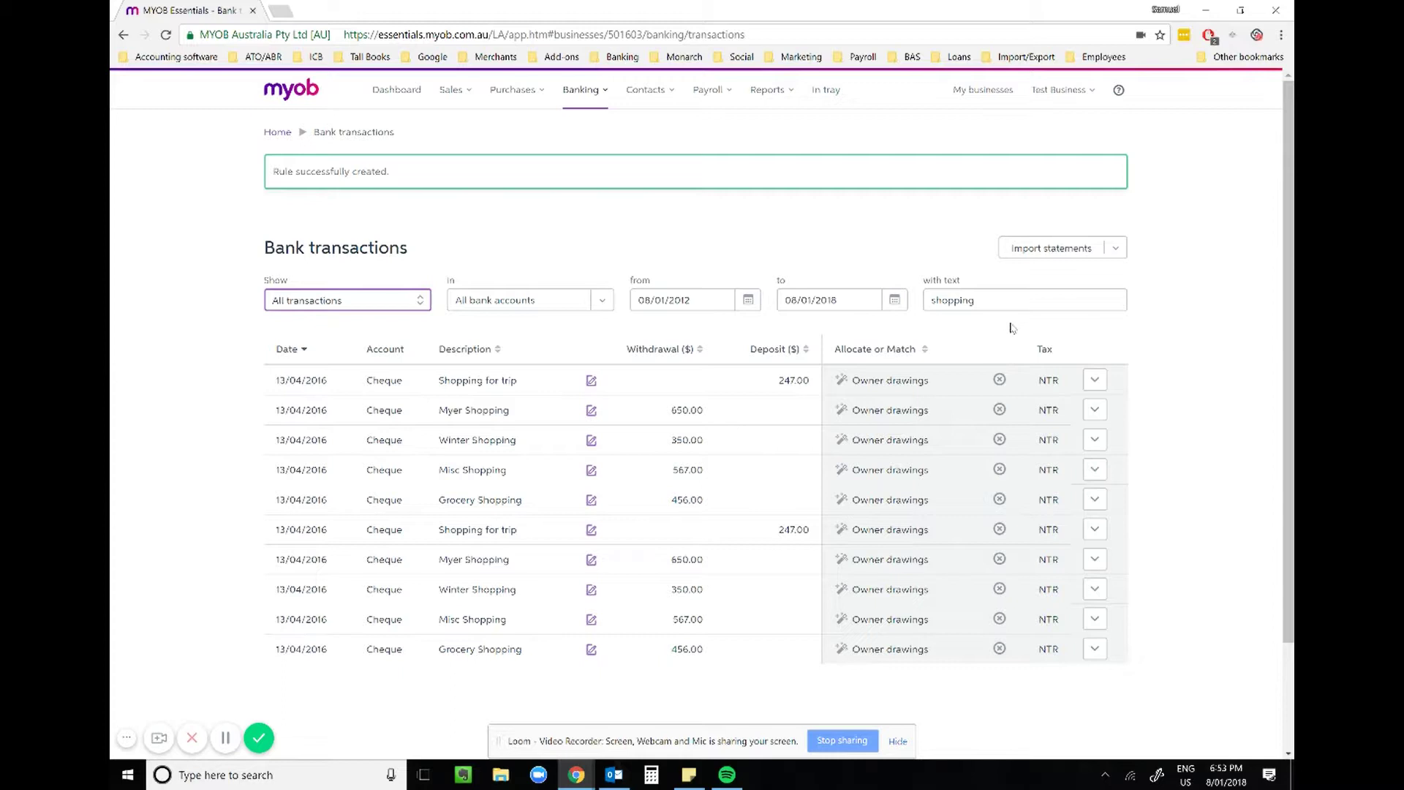
pyautogui.moveTo(843, 389)
# Clear the 'shopping' text filter from the transactions list
pyautogui.click(1005, 298)
pyautogui.doubleClick(1009, 305)
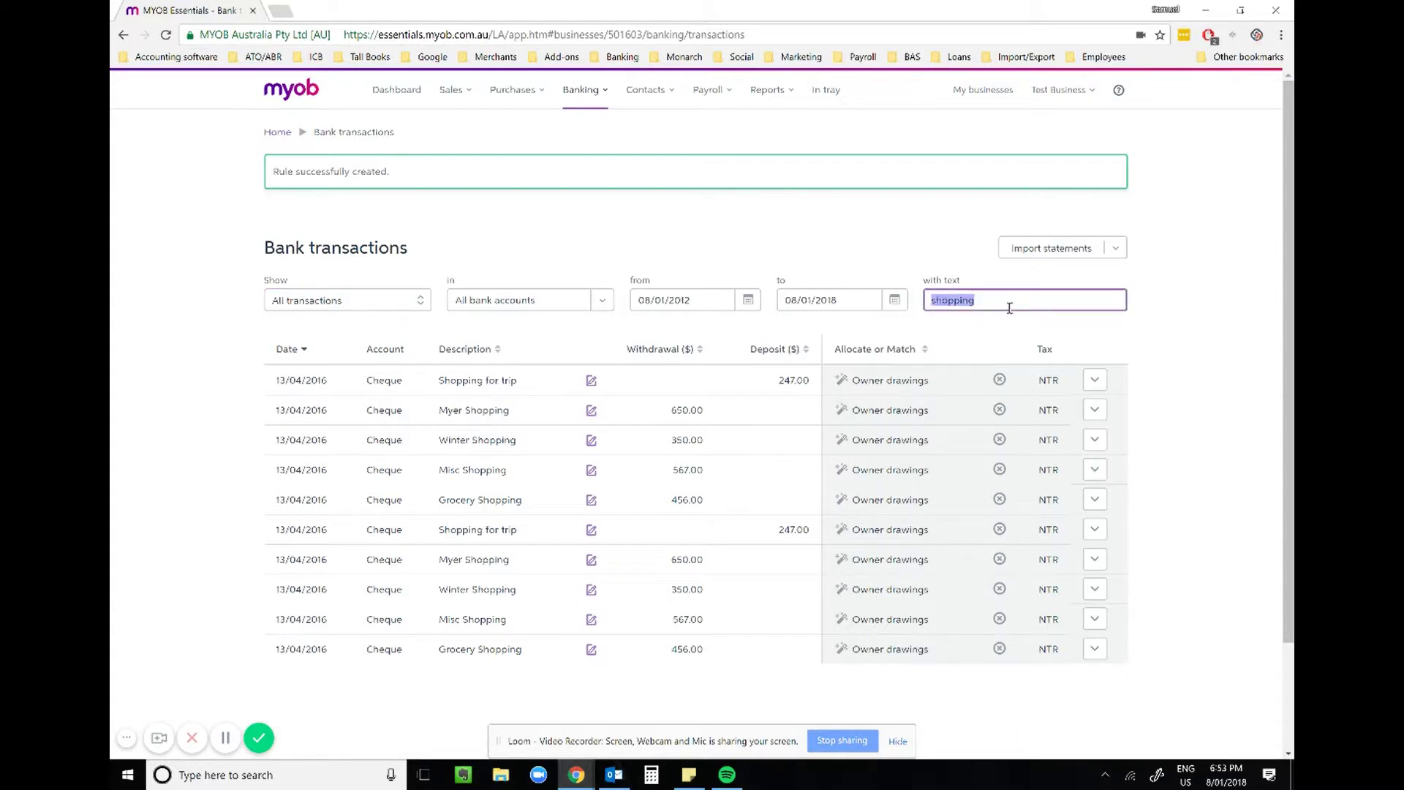
pyautogui.press('BackSpace')
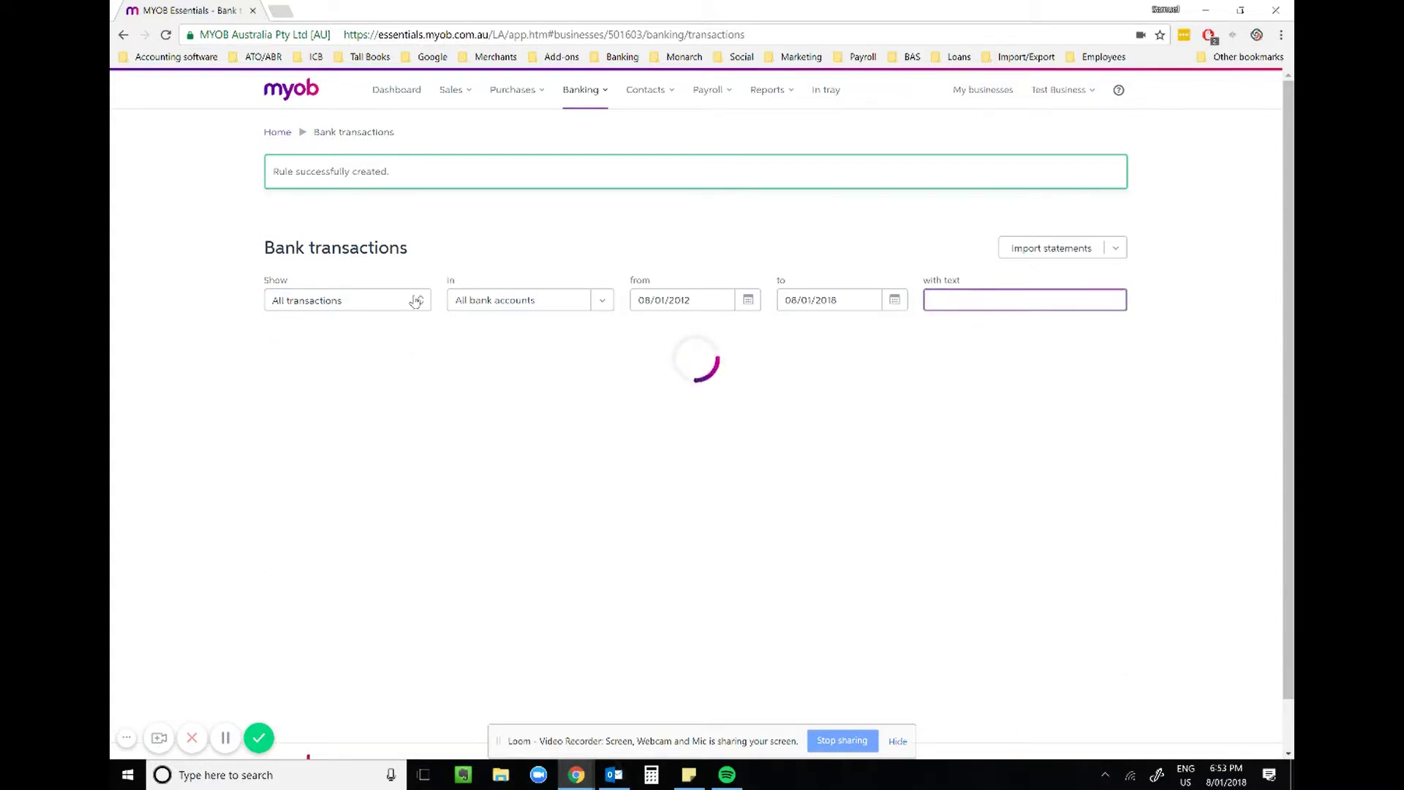
# Show only unallocated transactions again and scroll down to the Water Bill row
pyautogui.click(415, 301)
pyautogui.click(404, 349)
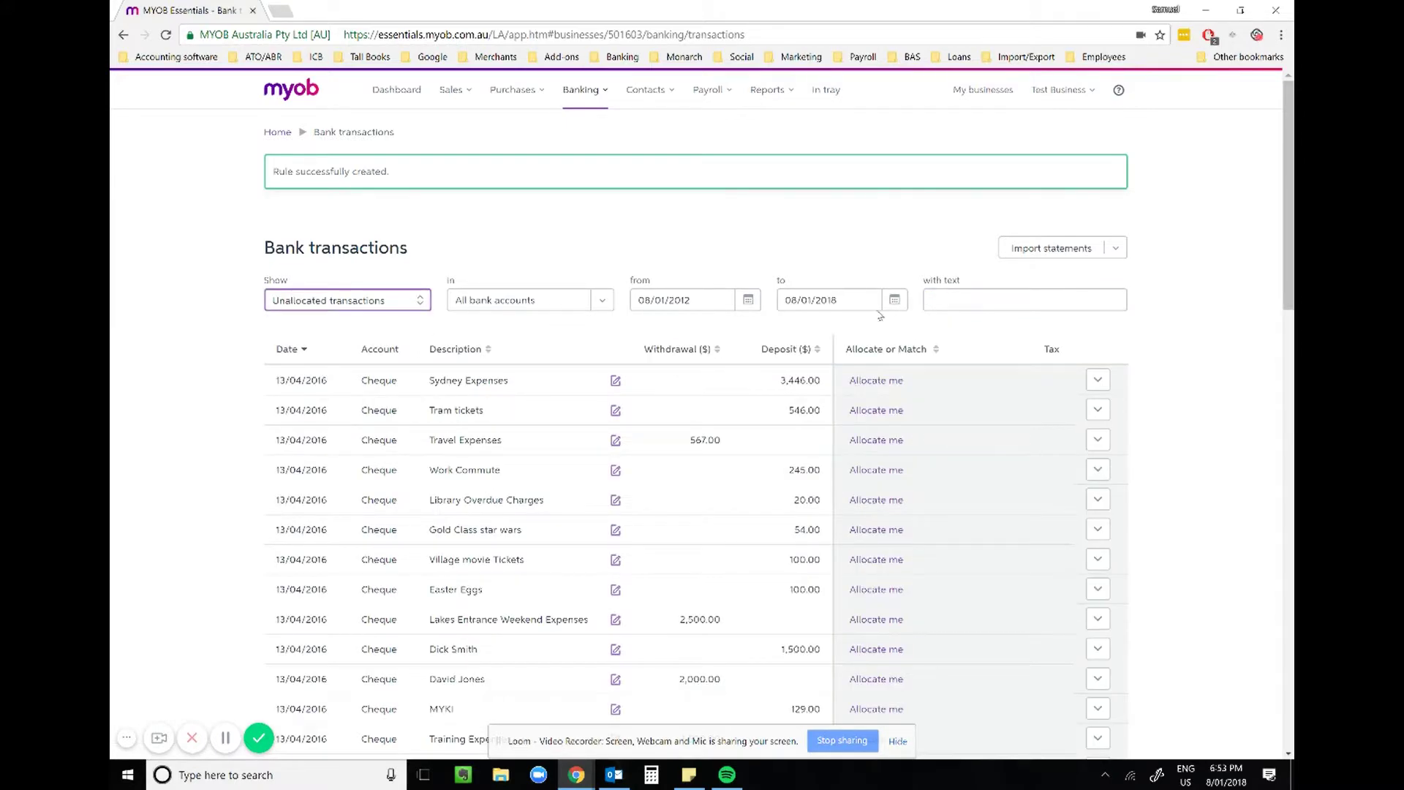
pyautogui.scroll(-2, 907, 315)
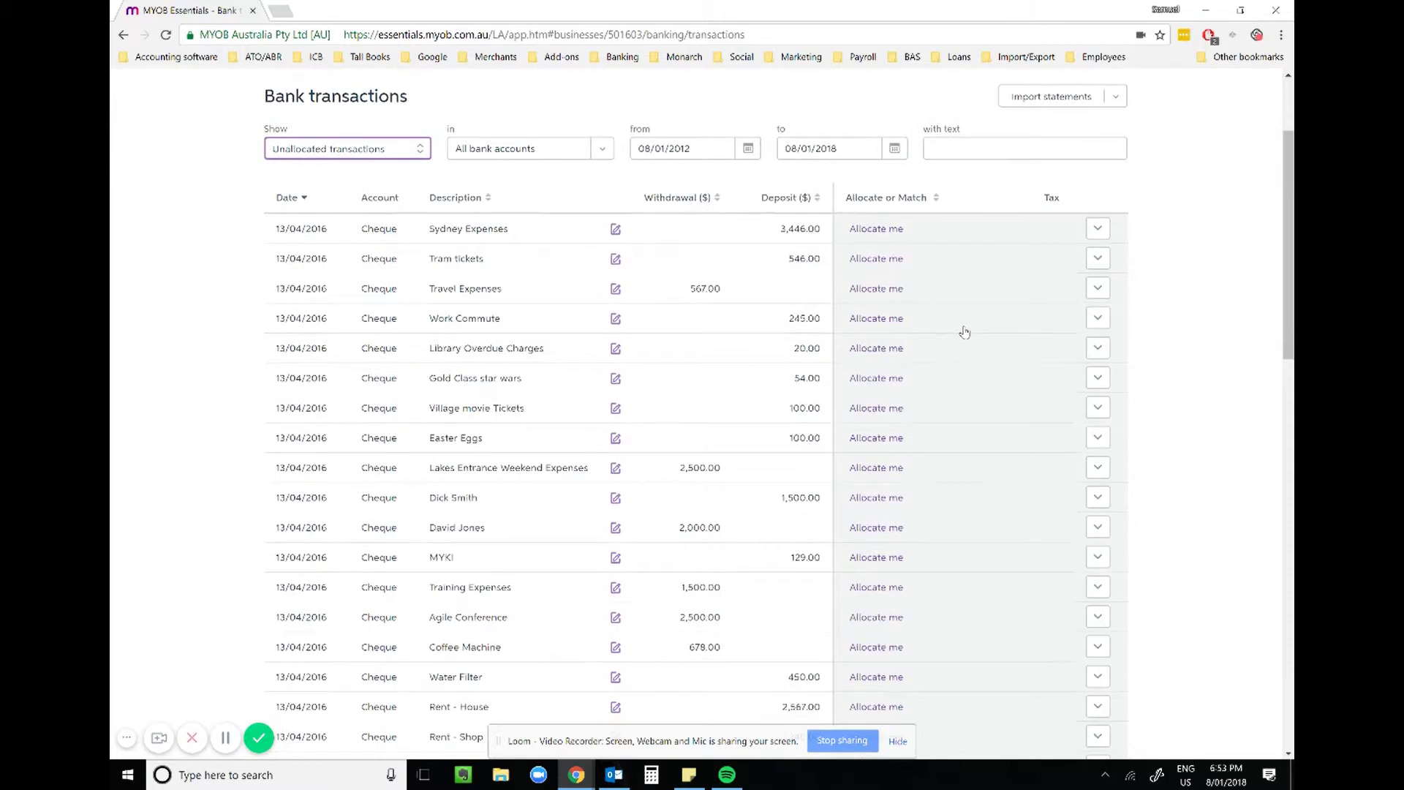
pyautogui.scroll(-2, 961, 333)
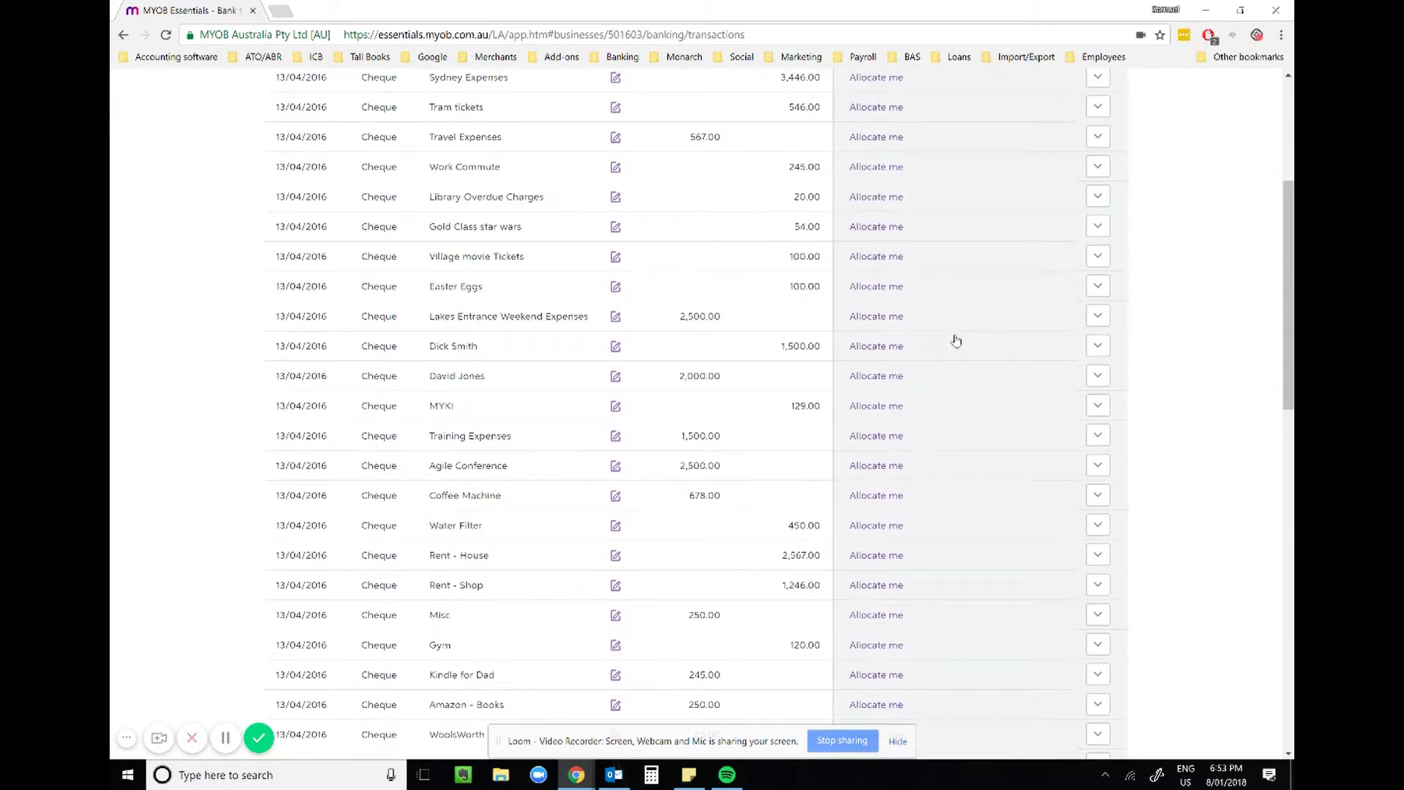
pyautogui.scroll(-1, 957, 343)
pyautogui.scroll(-1, 956, 351)
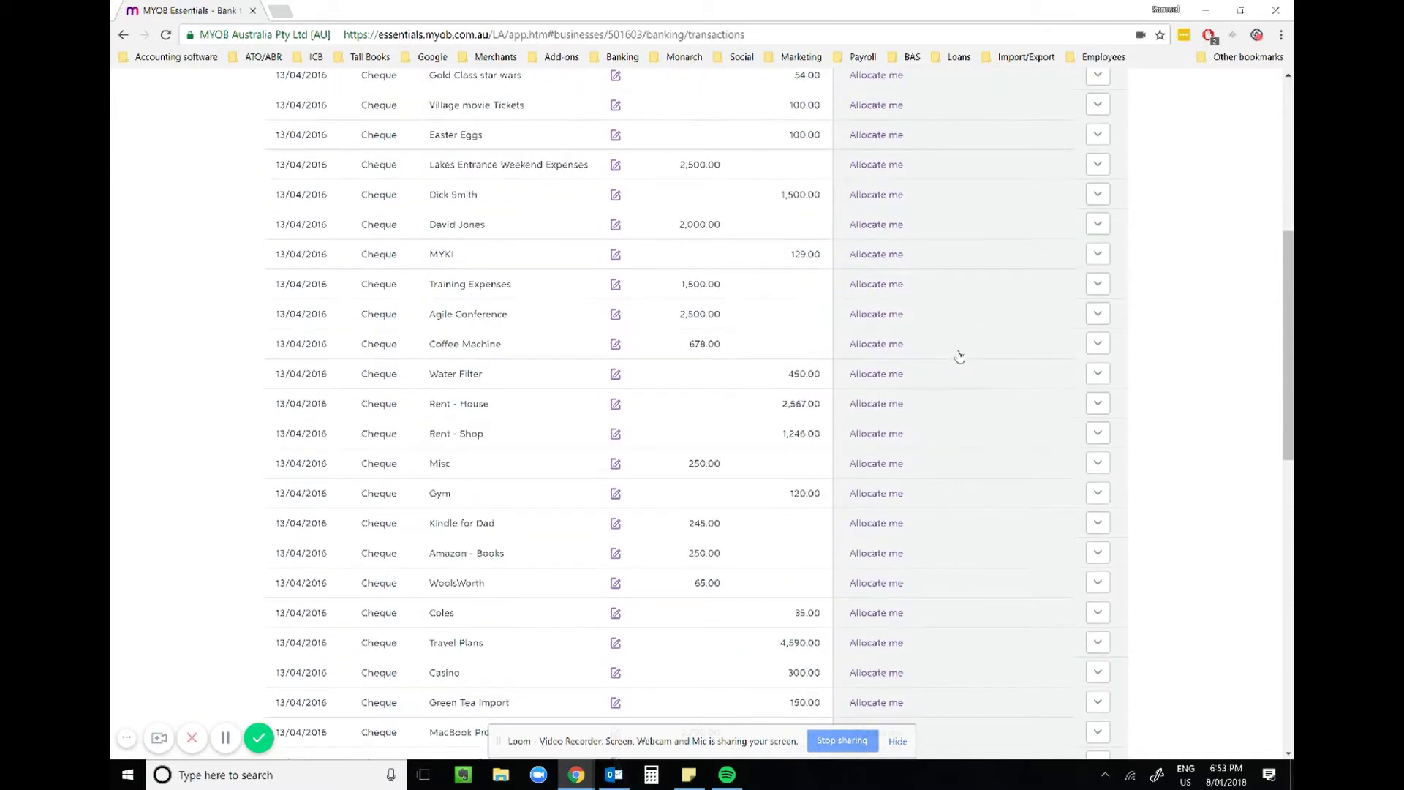
pyautogui.scroll(-4, 781, 466)
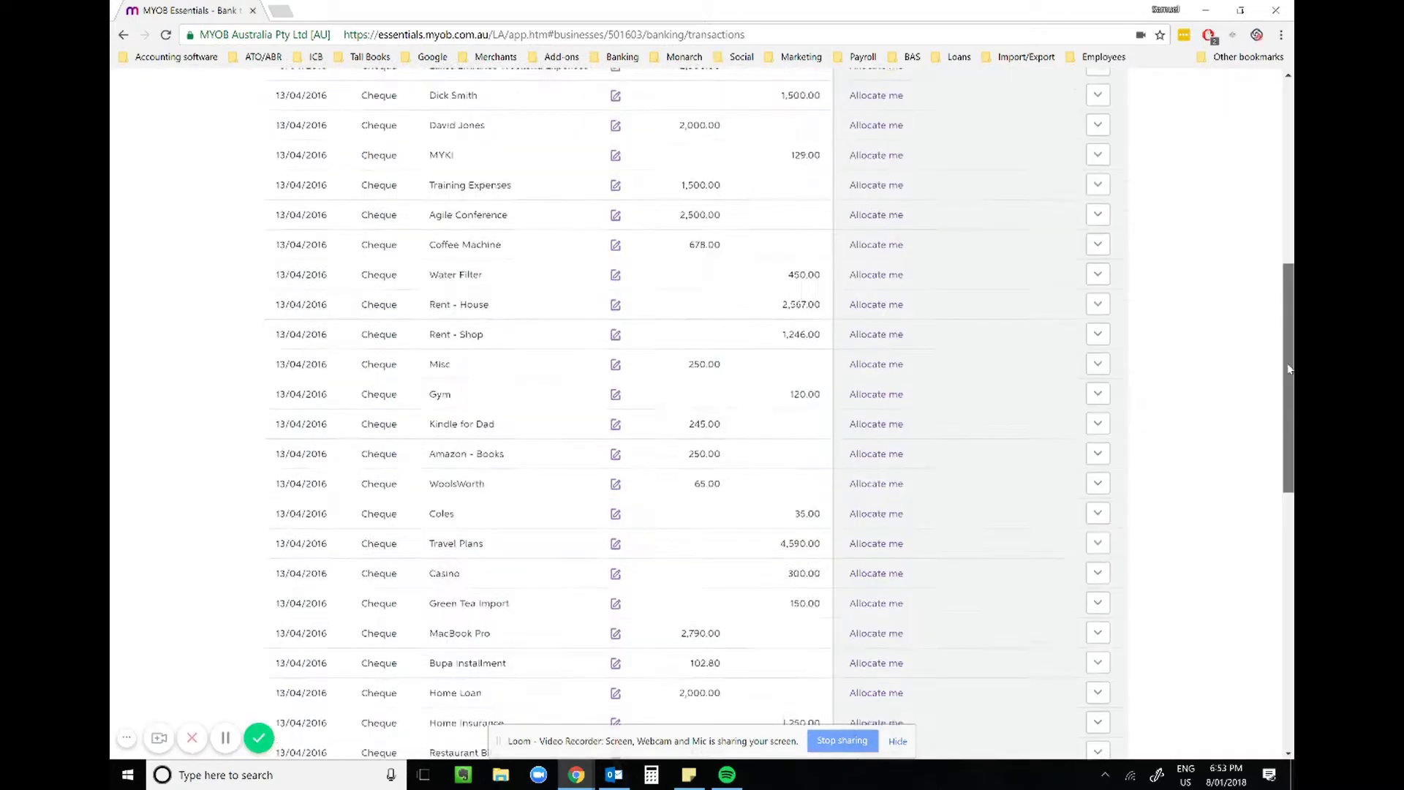
pyautogui.scroll(-2, 780, 413)
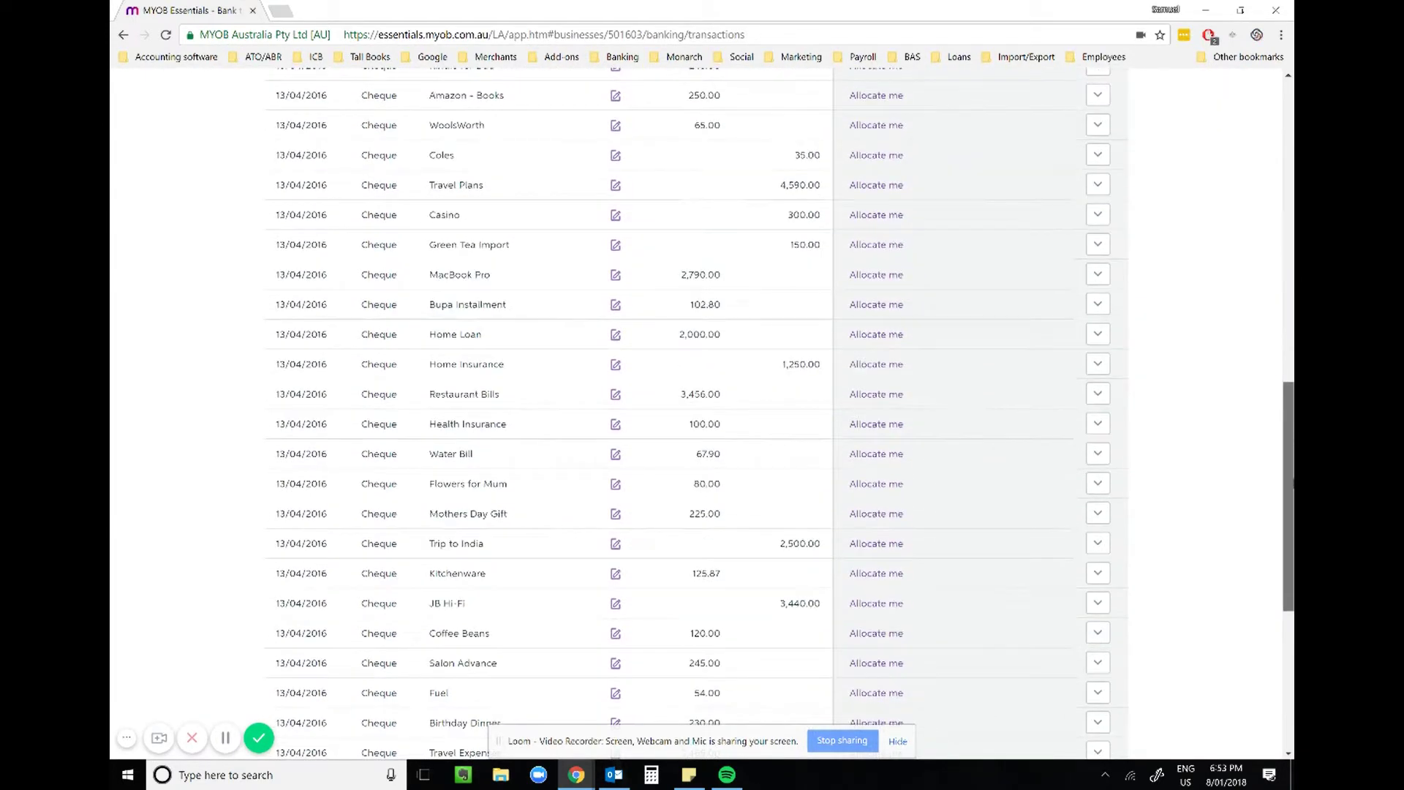
pyautogui.scroll(1, 779, 413)
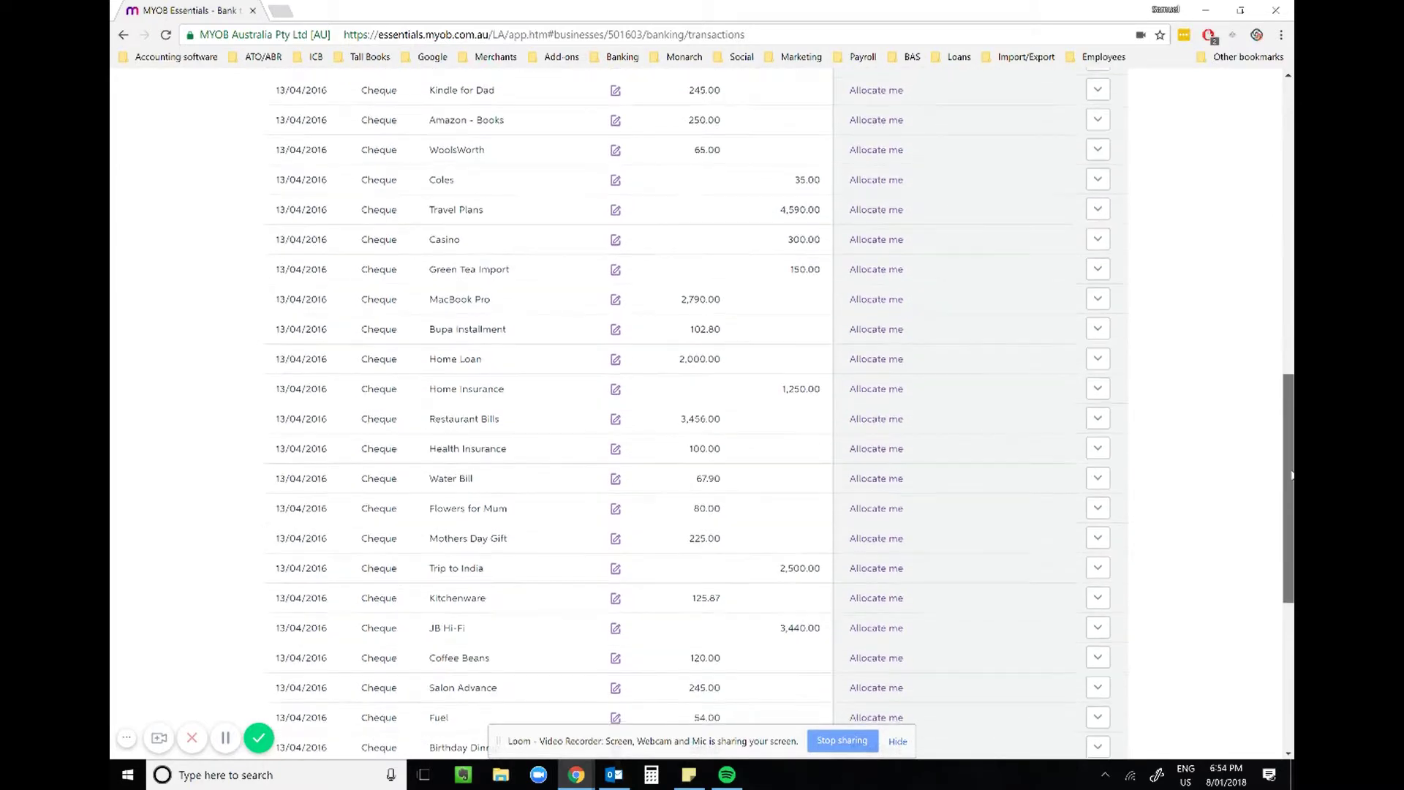
pyautogui.moveTo(1288, 475); pyautogui.dragTo(1288, 473)
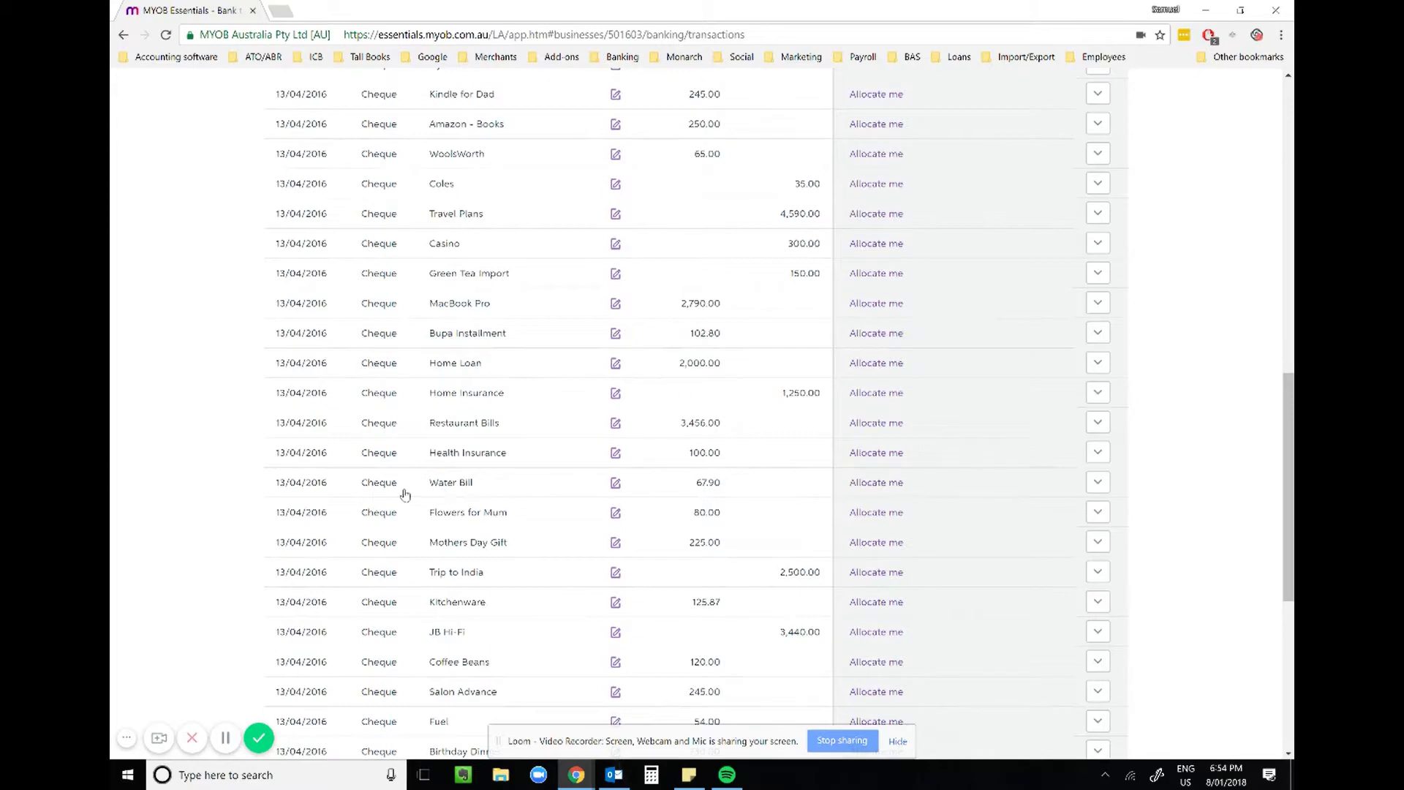
# Start a rule from the Water Bill transaction, trimming the condition to 'Water'
pyautogui.click(1097, 484)
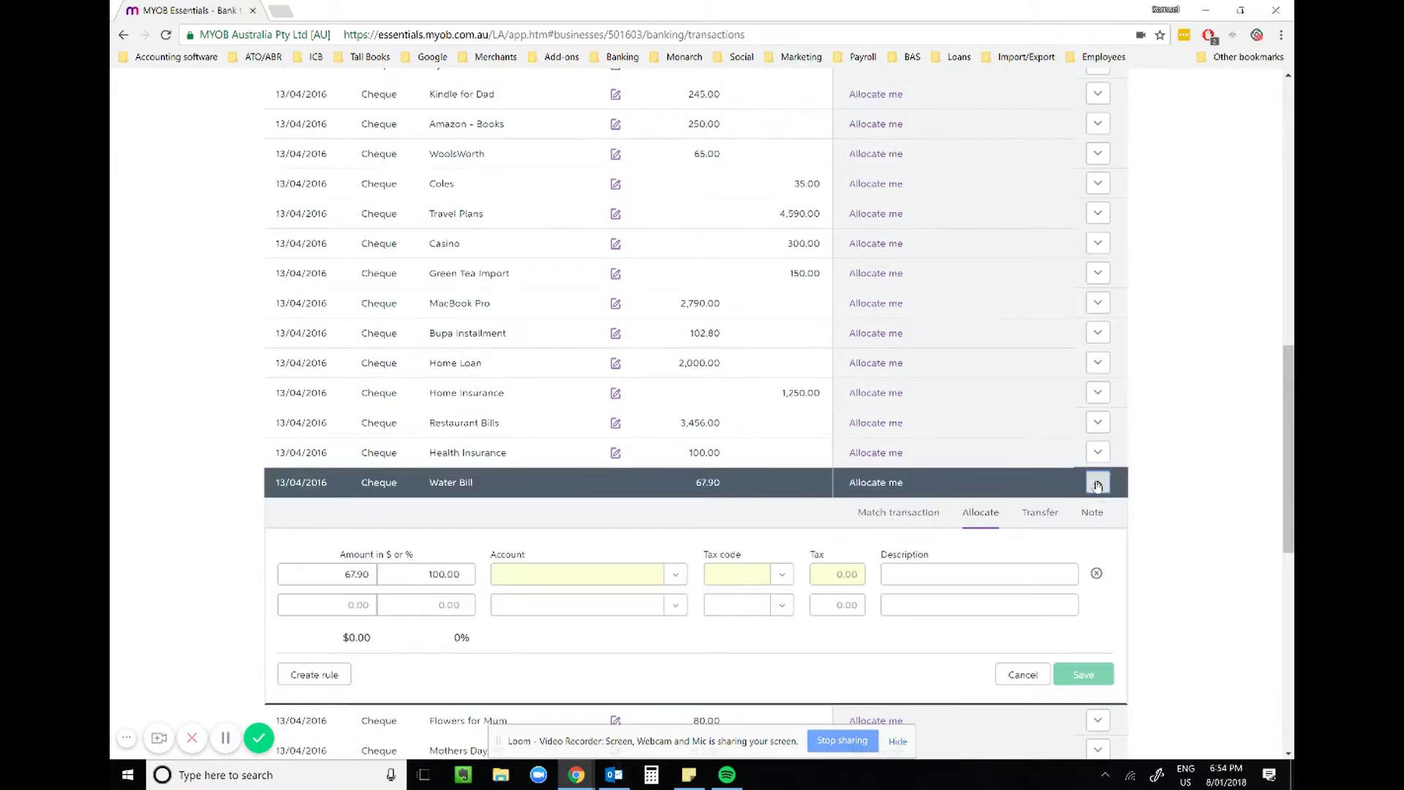
pyautogui.click(301, 681)
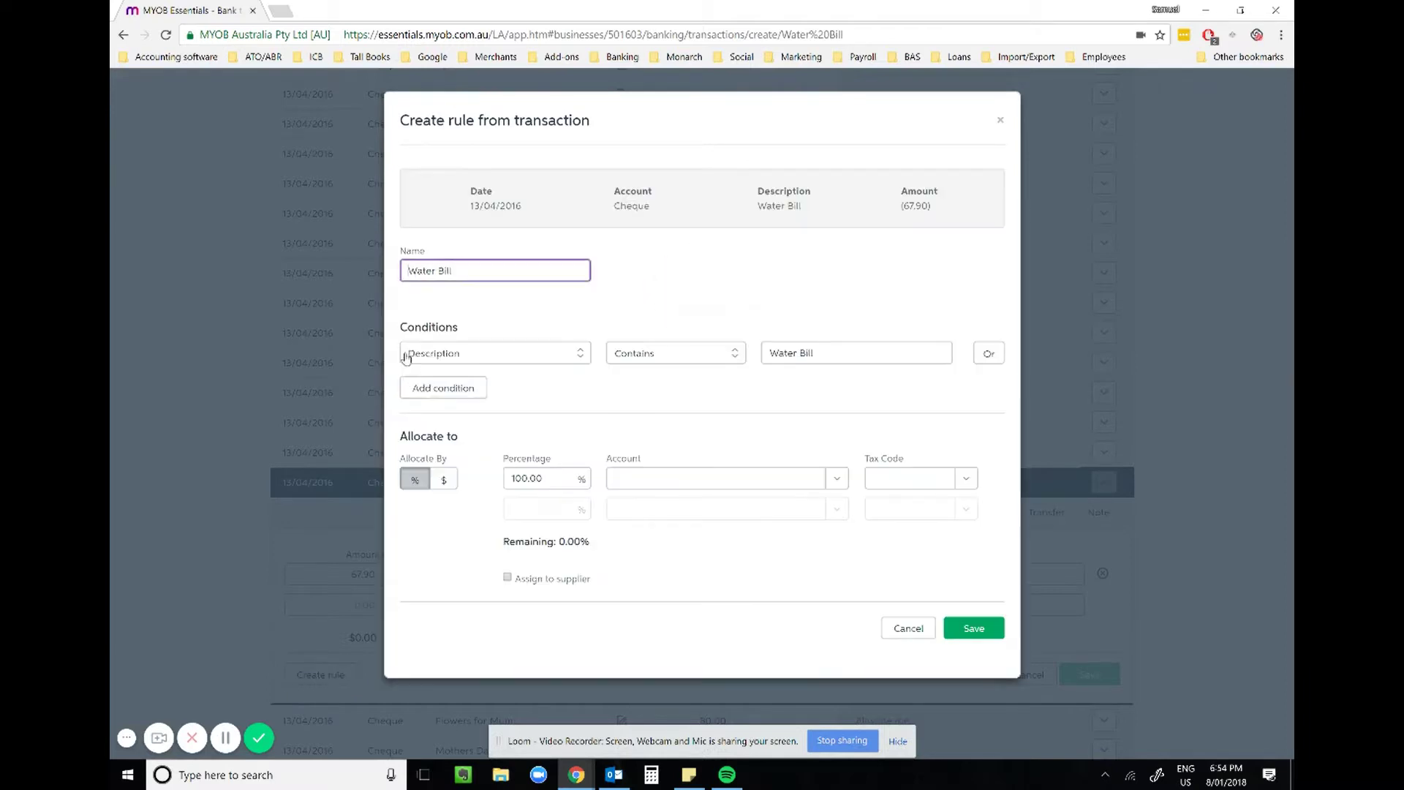
pyautogui.click(542, 333)
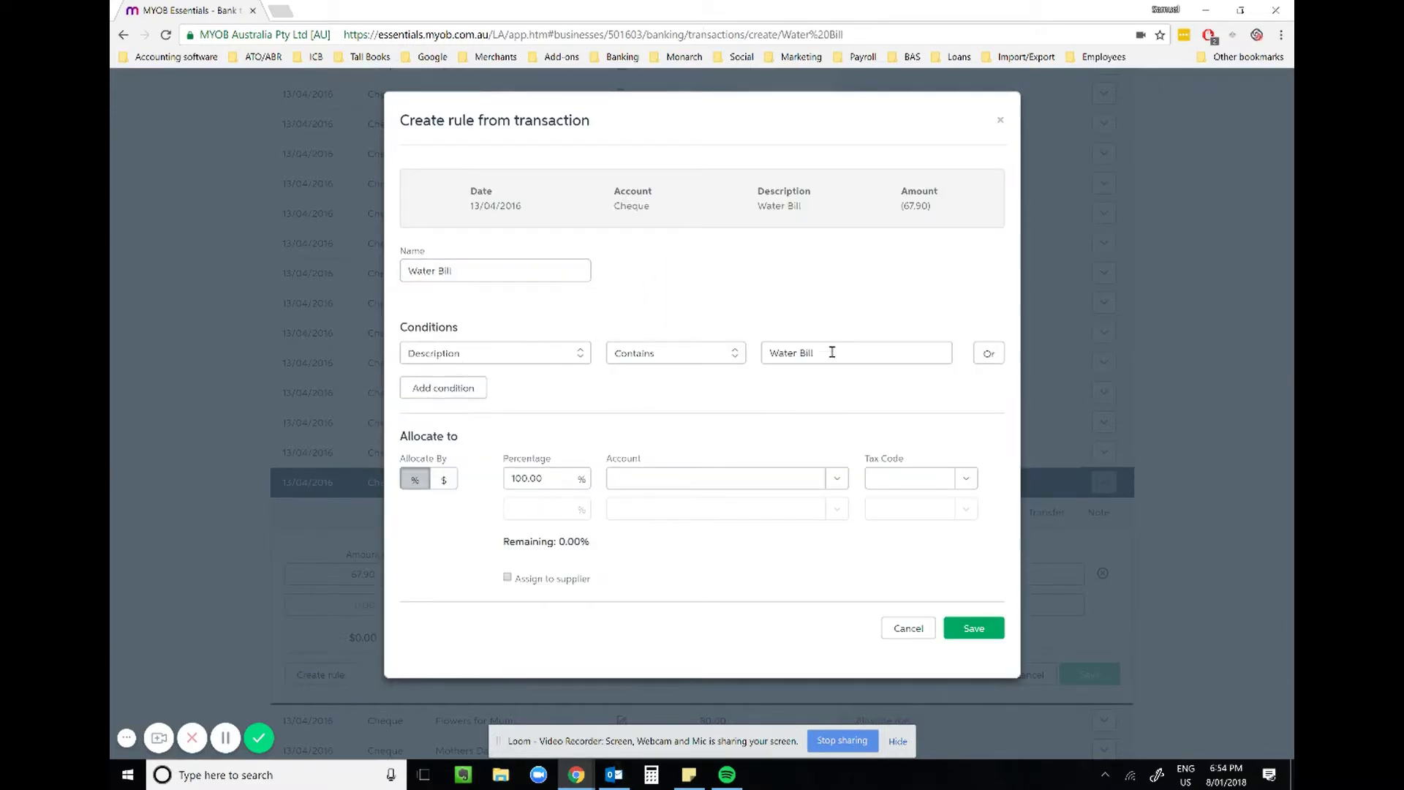
pyautogui.moveTo(831, 353); pyautogui.dragTo(795, 353)
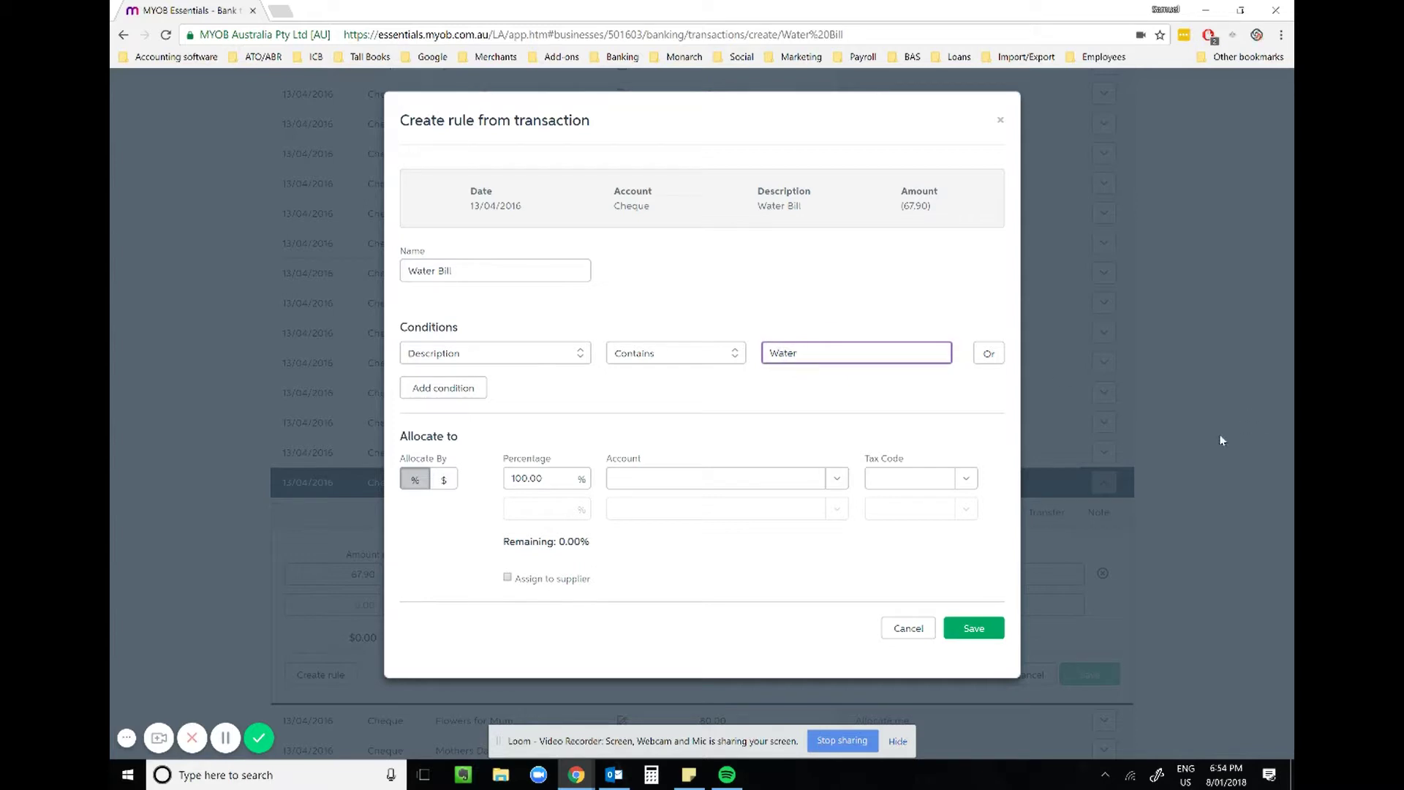
# Allocate the rule to the Water account with GST and save it
pyautogui.click(760, 485)
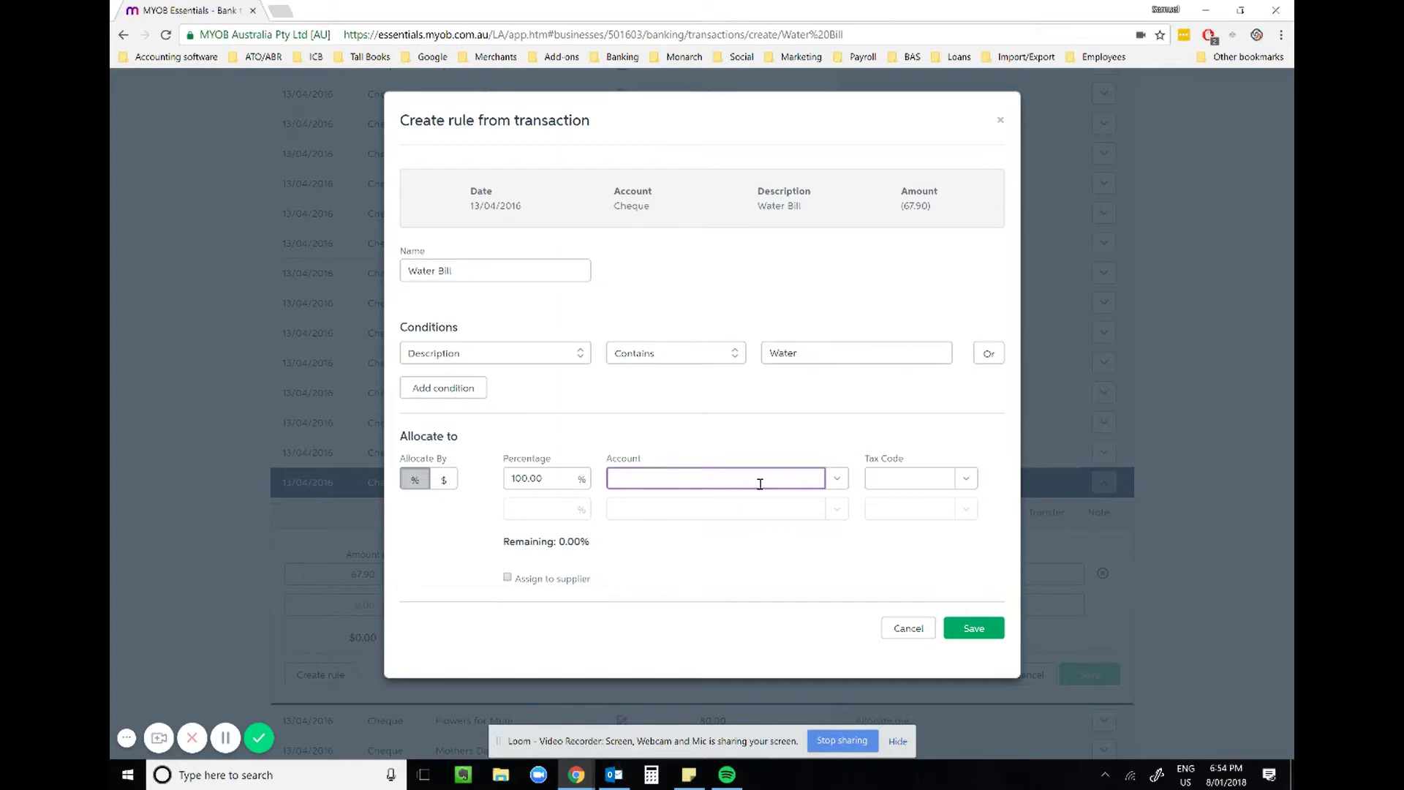
pyautogui.write('wat')
pyautogui.press('Tab')
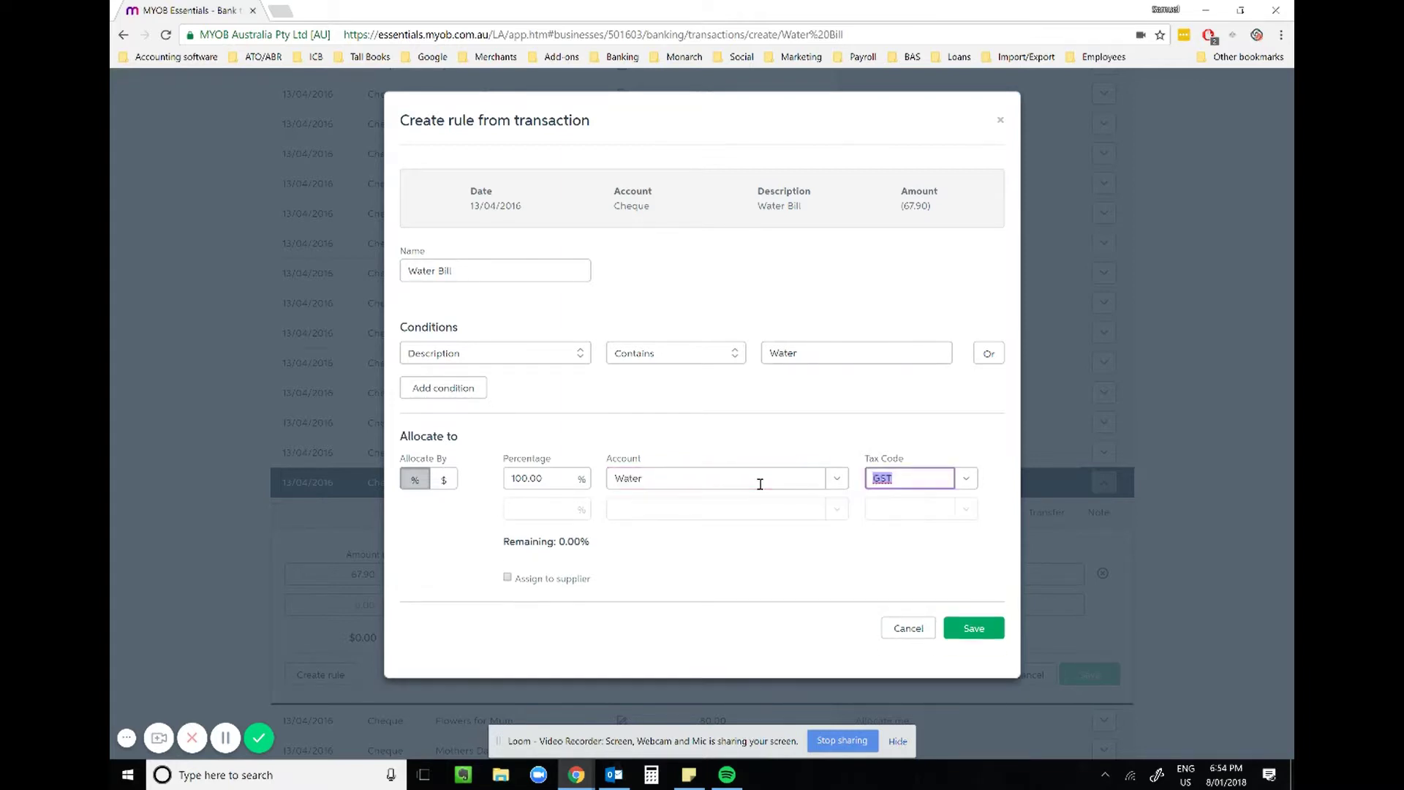
pyautogui.click(746, 438)
pyautogui.click(971, 628)
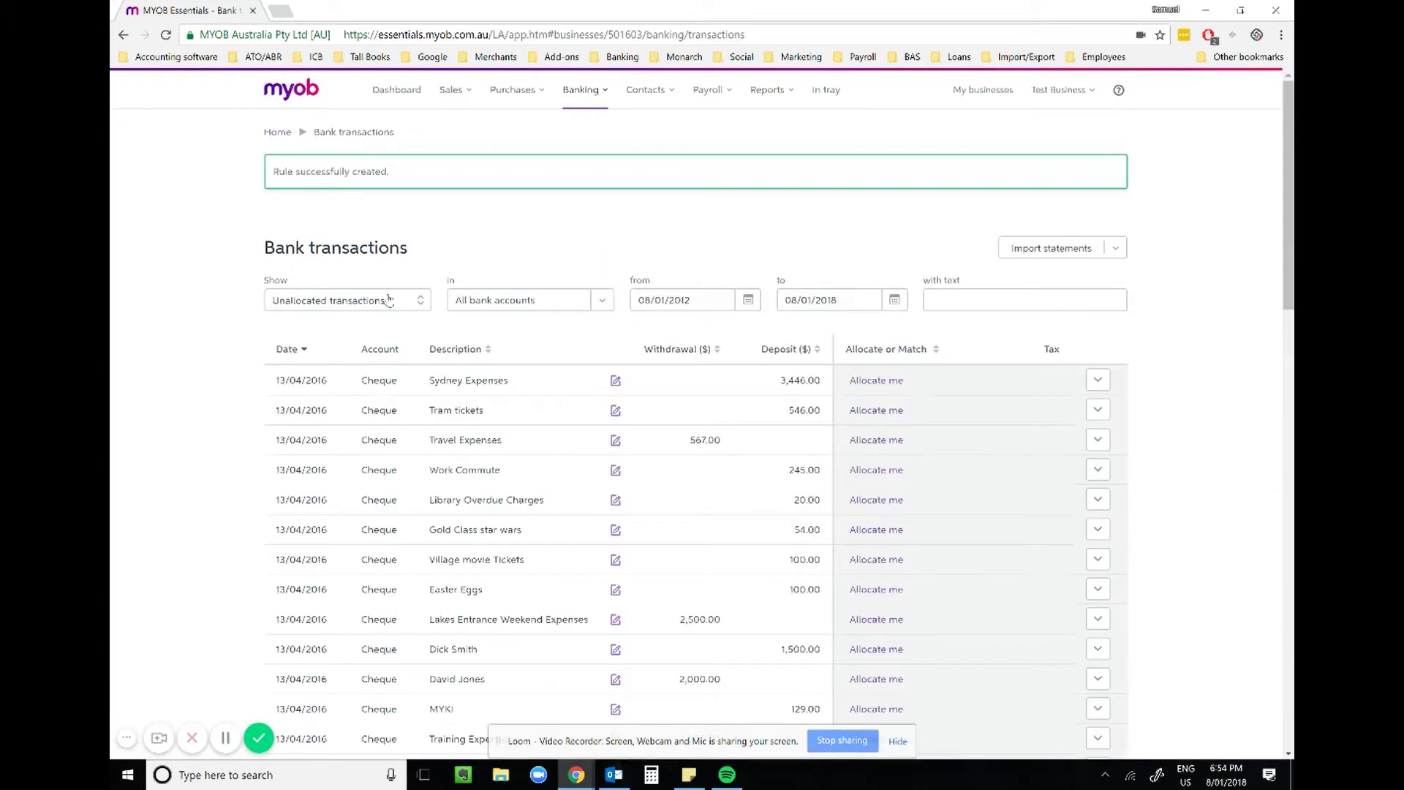
# List all 'water' transactions and remove the Water allocation from both $450 Water Filter deposits
pyautogui.click(388, 300)
pyautogui.click(410, 319)
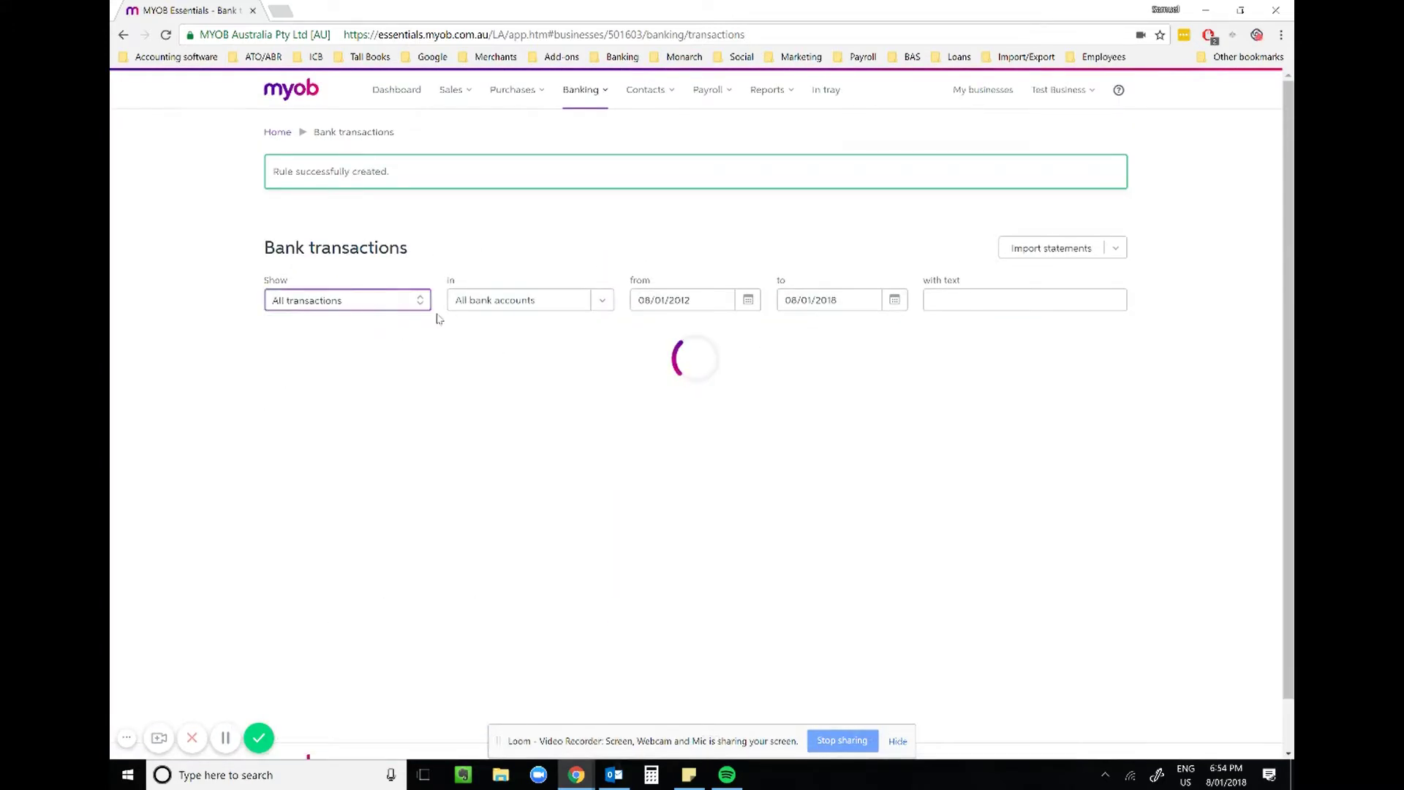
pyautogui.click(1009, 299)
pyautogui.write('water')
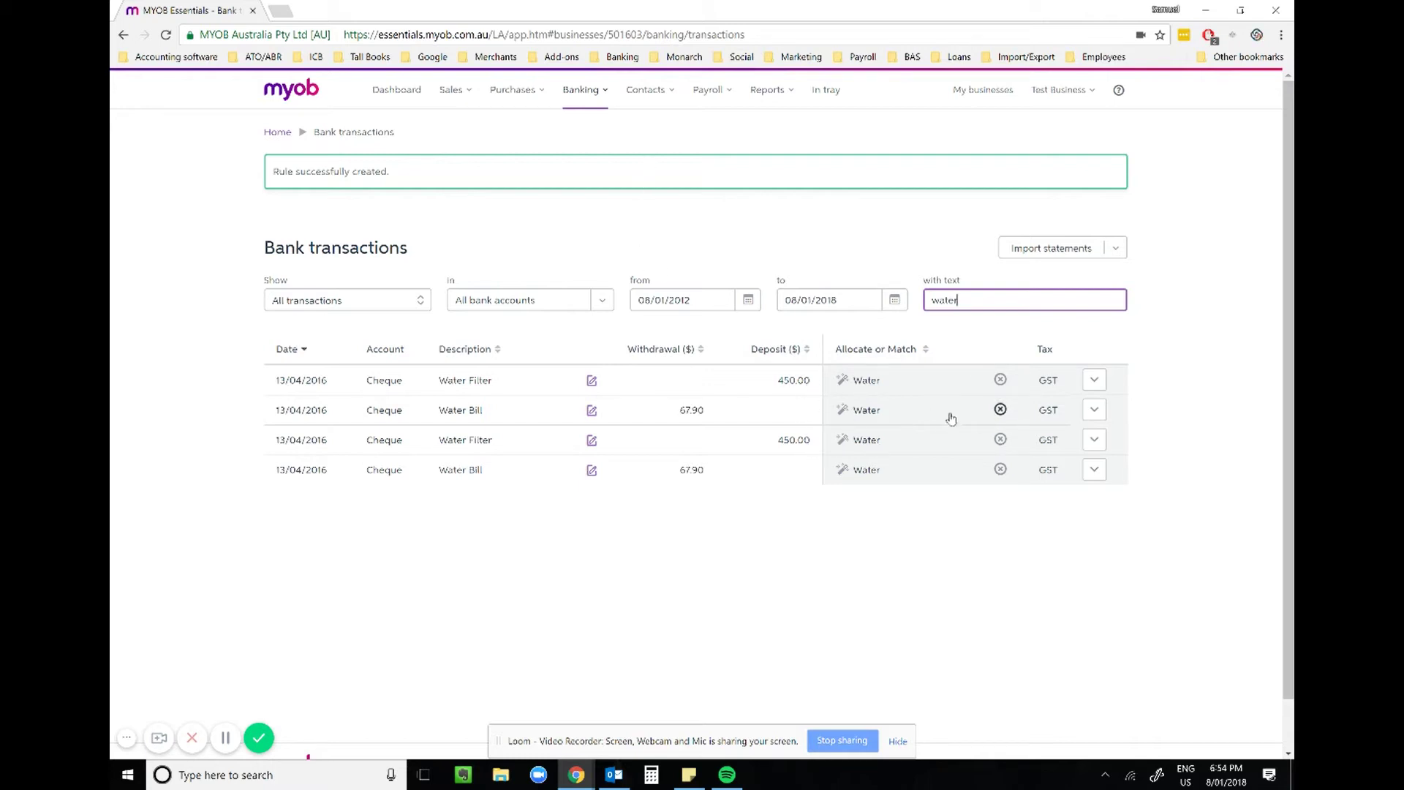
pyautogui.click(1001, 381)
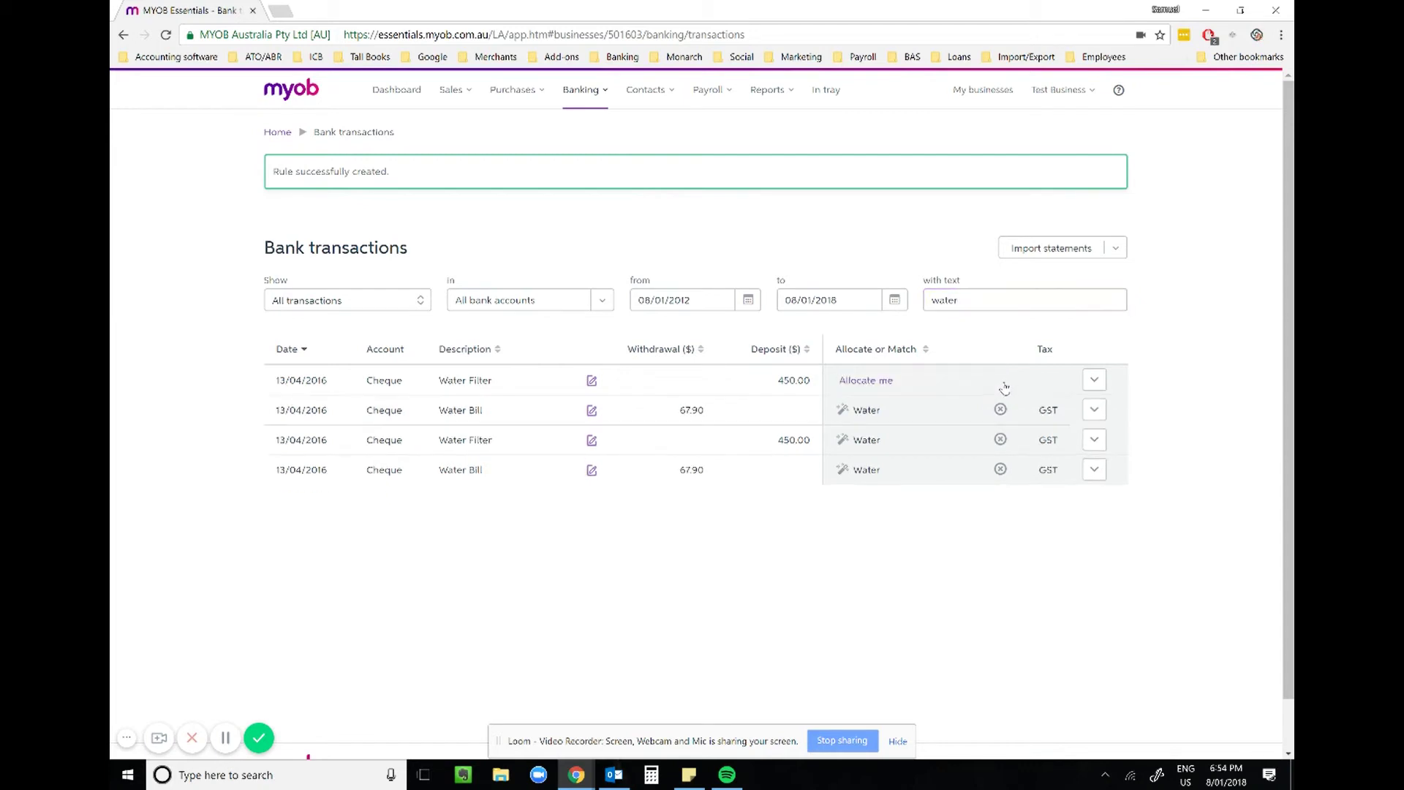
pyautogui.click(1000, 439)
# In Manage rules, change the Water Bill rule's condition to 'Water bill' and save
pyautogui.click(594, 97)
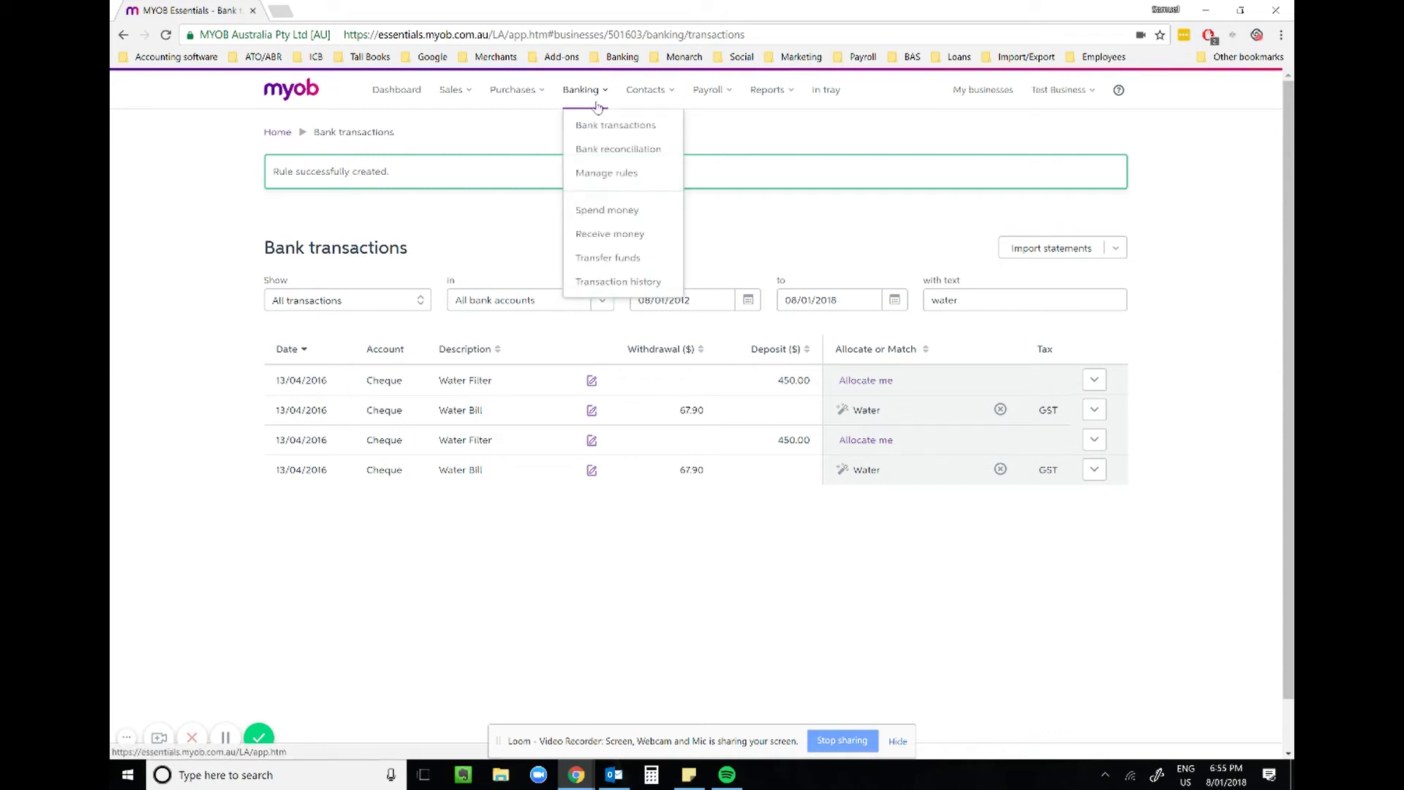
pyautogui.click(620, 175)
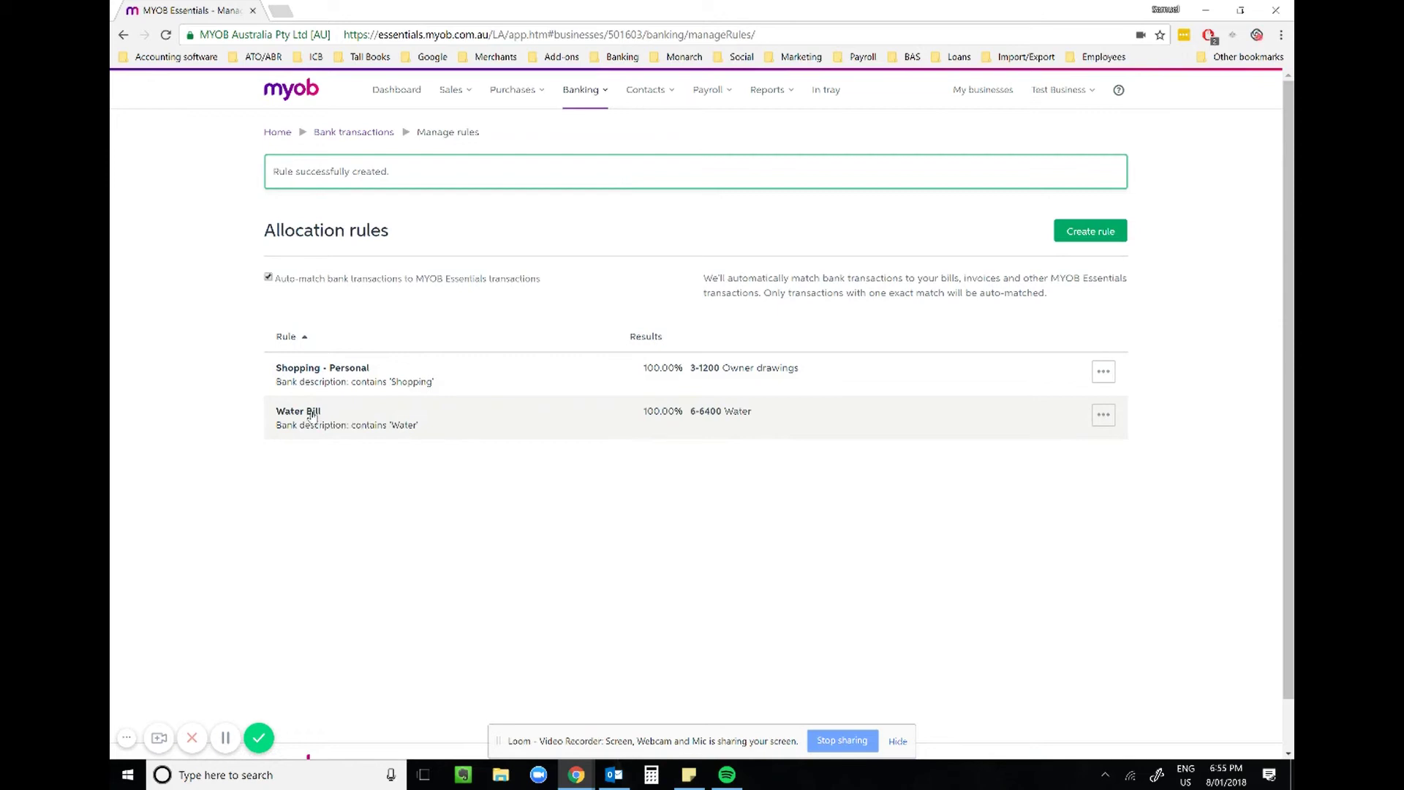
pyautogui.click(312, 415)
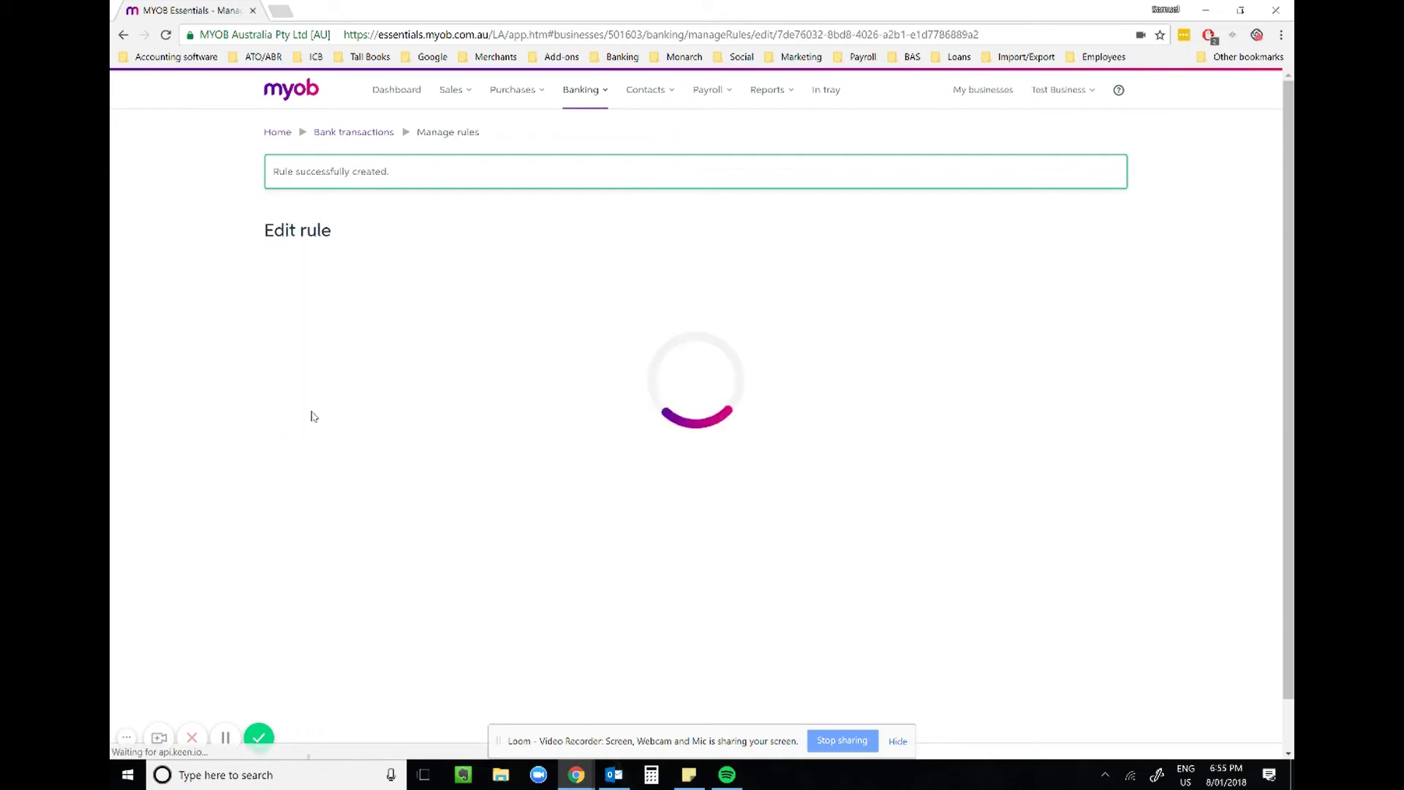
pyautogui.scroll(-1, 853, 274)
pyautogui.click(863, 283)
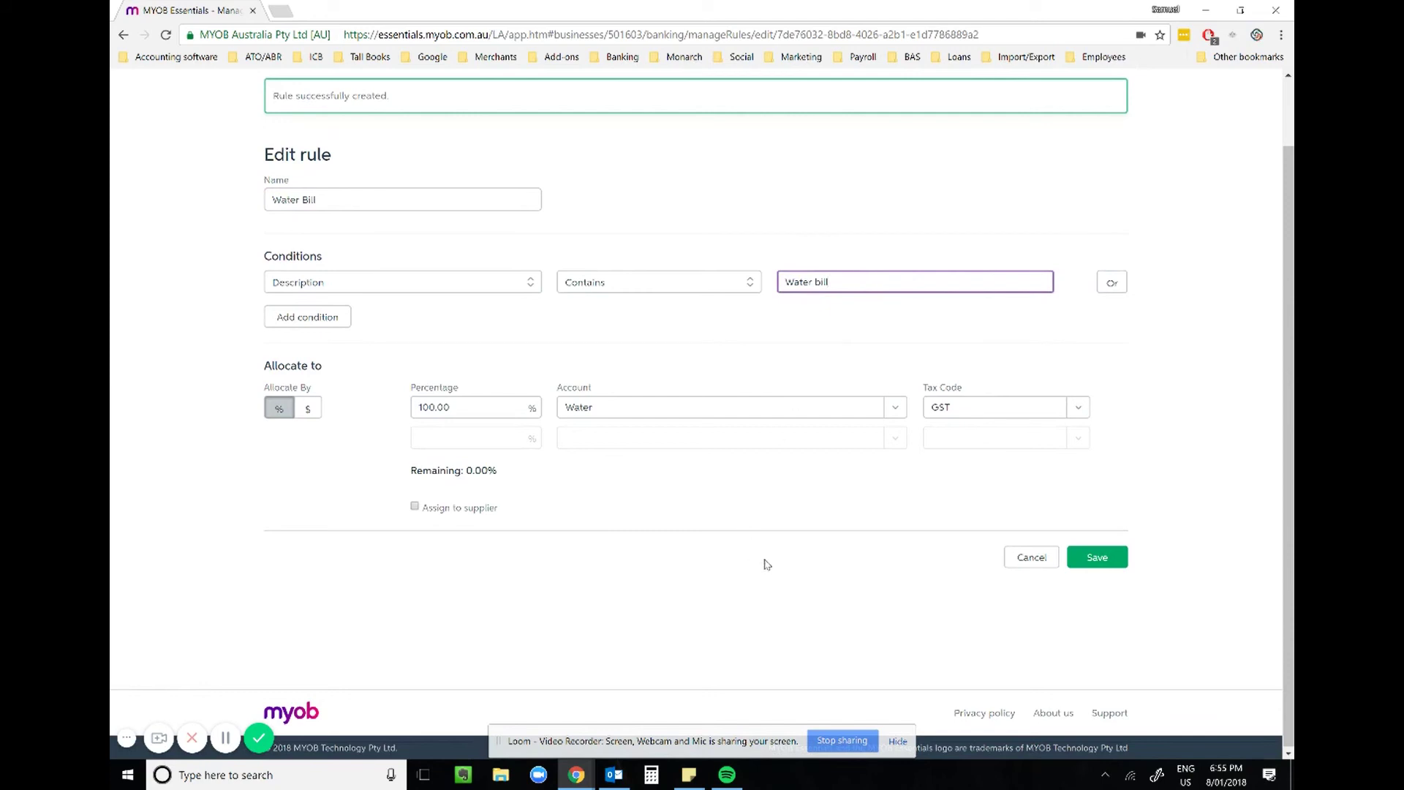
pyautogui.click(1097, 557)
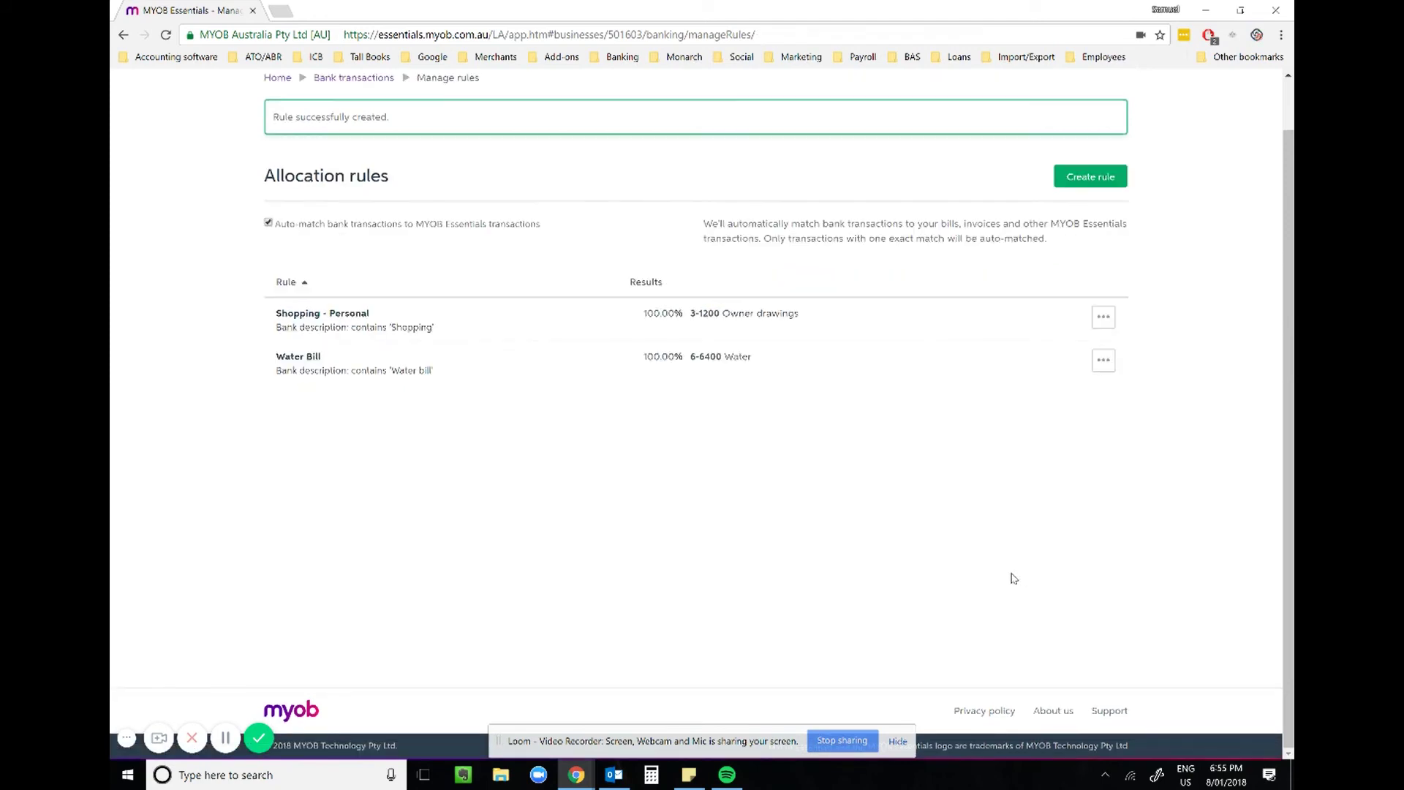
# Return to Bank transactions and filter the list by 'water'
pyautogui.click(364, 80)
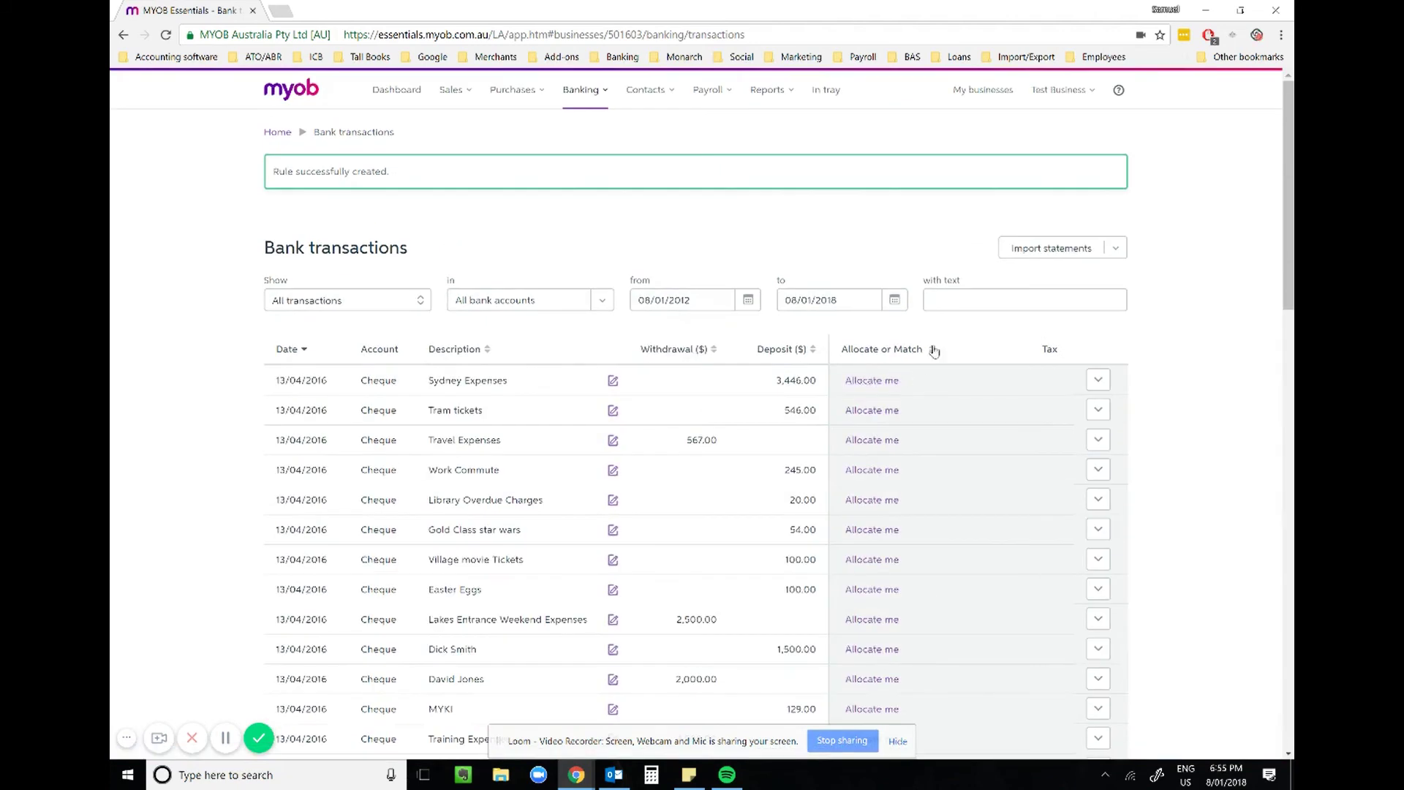
pyautogui.click(954, 305)
pyautogui.write('water')
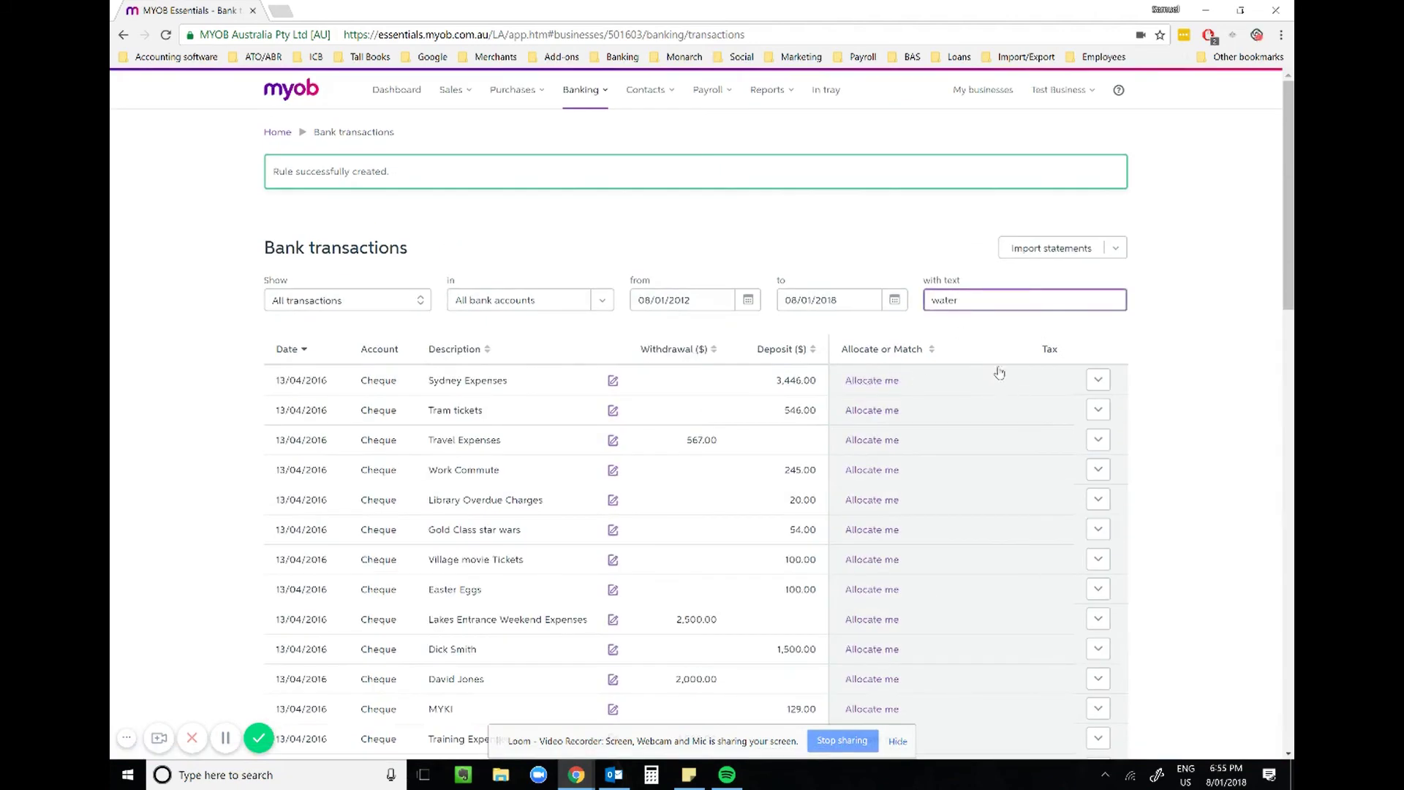